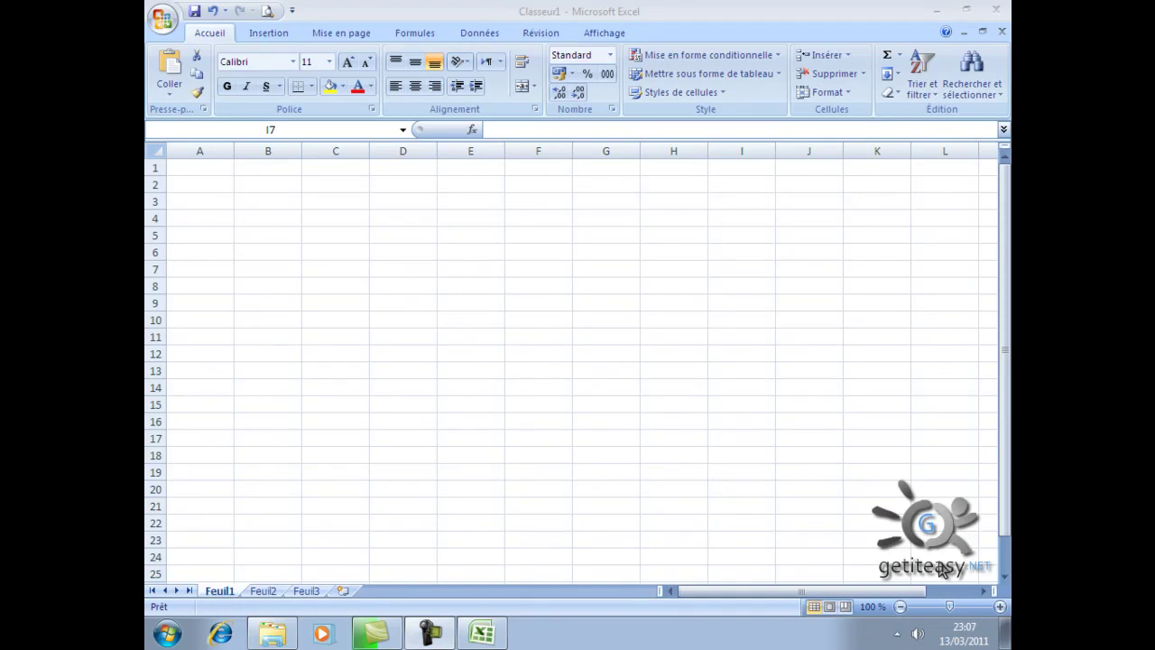
Step: Activate the worksheet and settle on cell D3 to start entering data
left_click(638, 10)
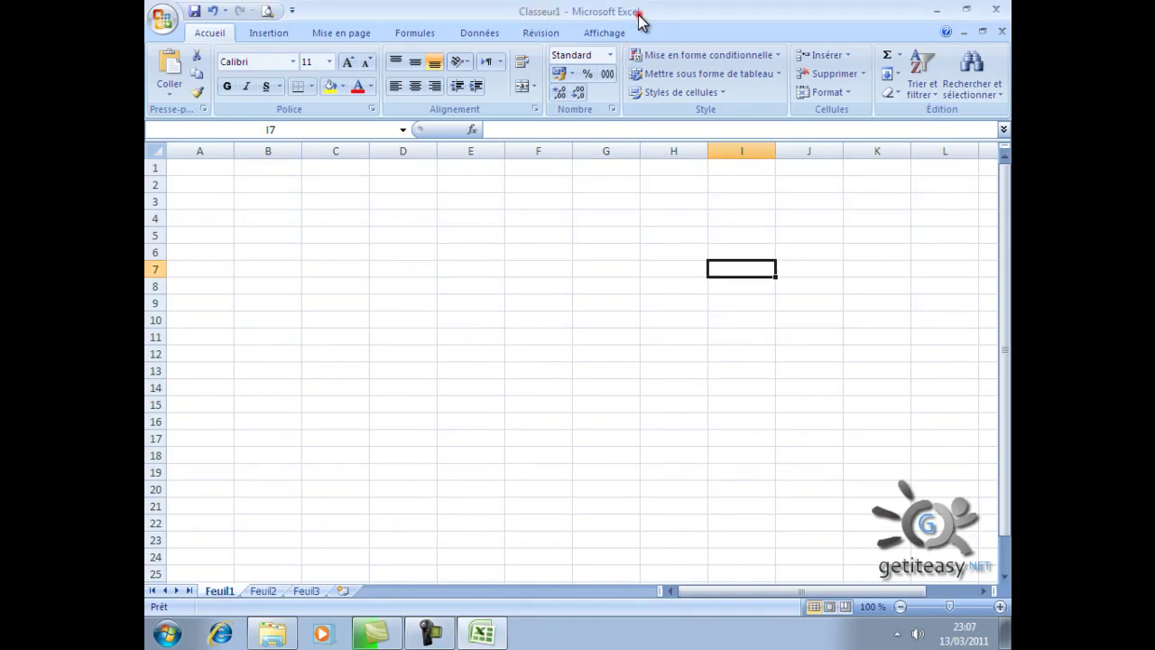
left_click(590, 252)
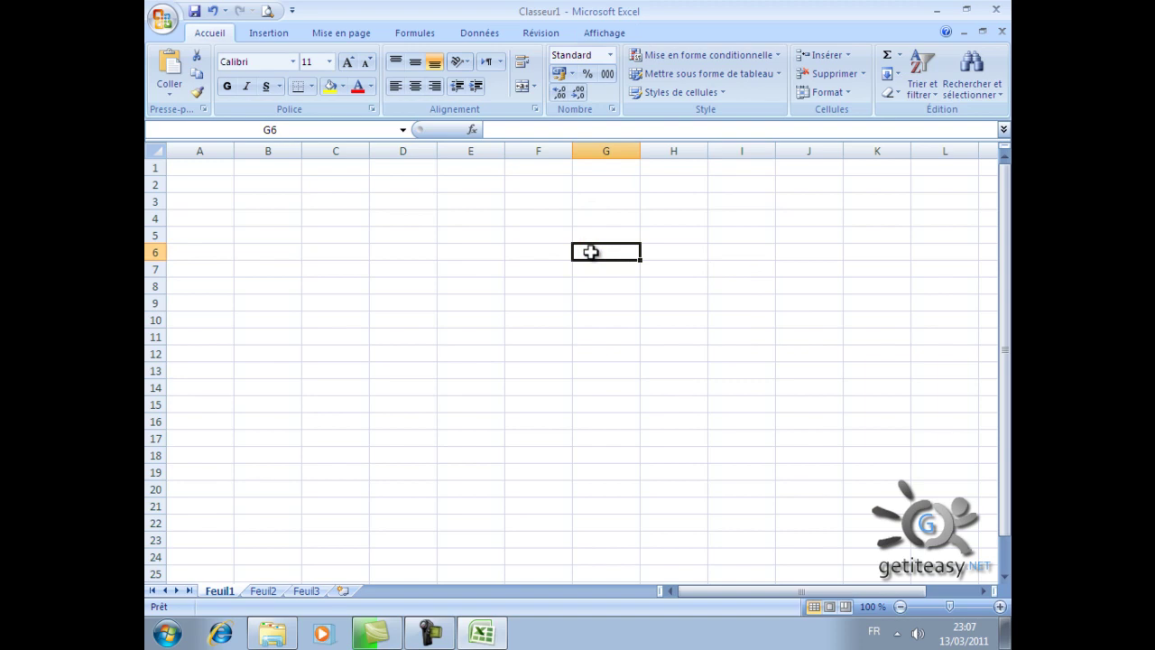
left_click(532, 236)
left_click(479, 236)
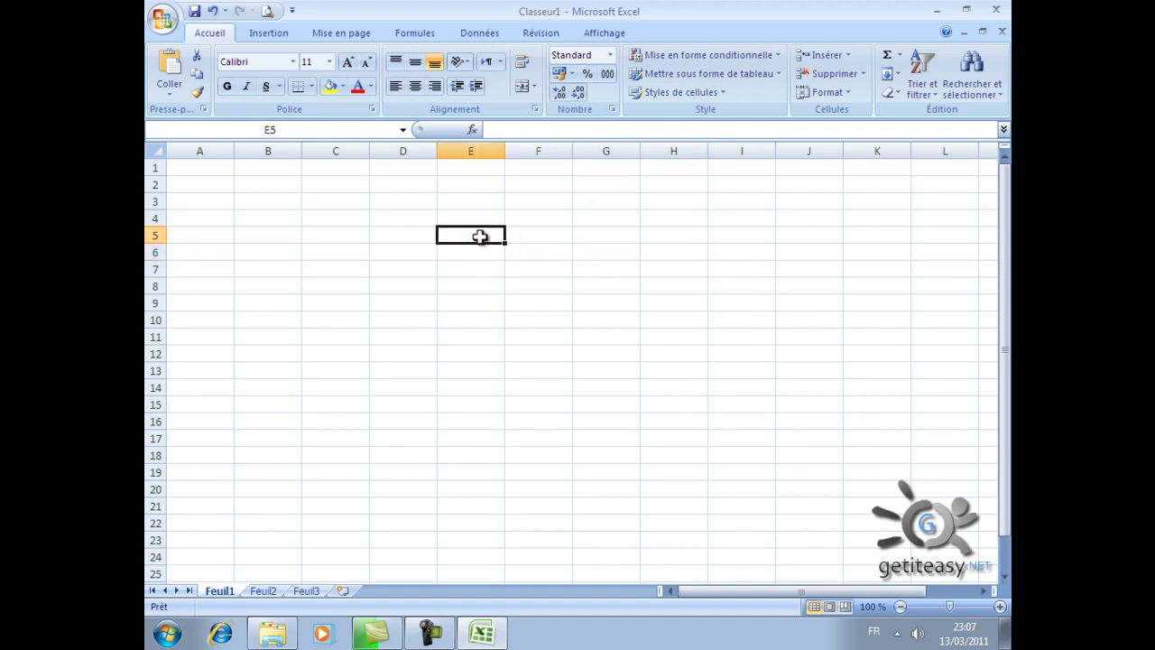
left_click(467, 215)
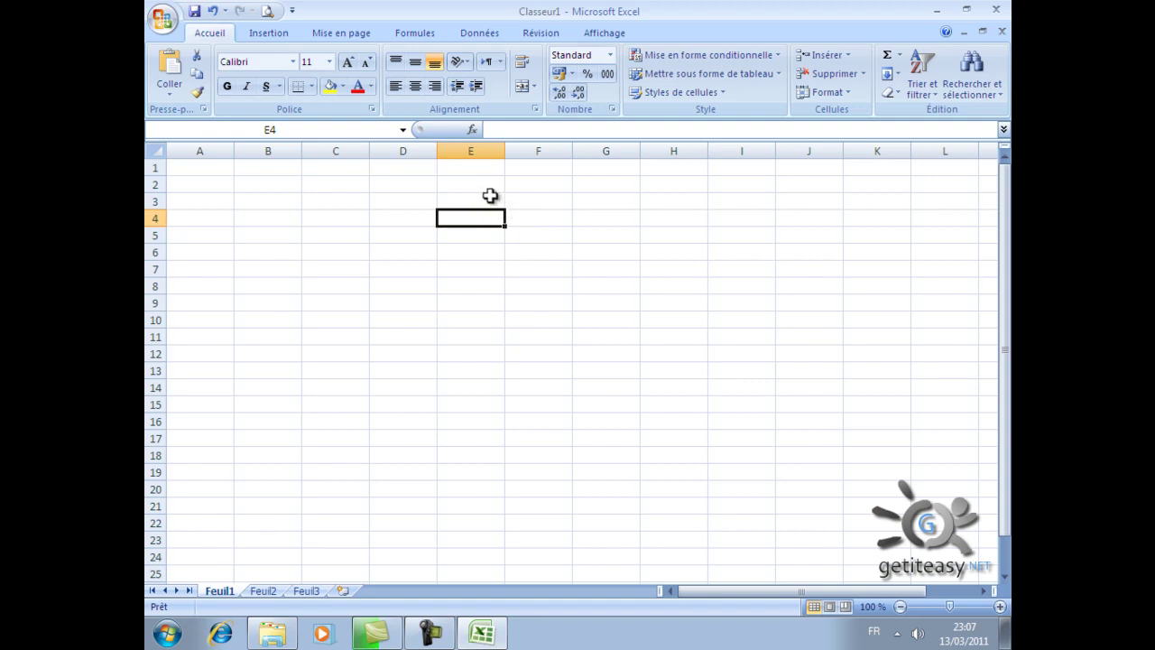
left_click(488, 202)
left_click(417, 200)
left_click(301, 184)
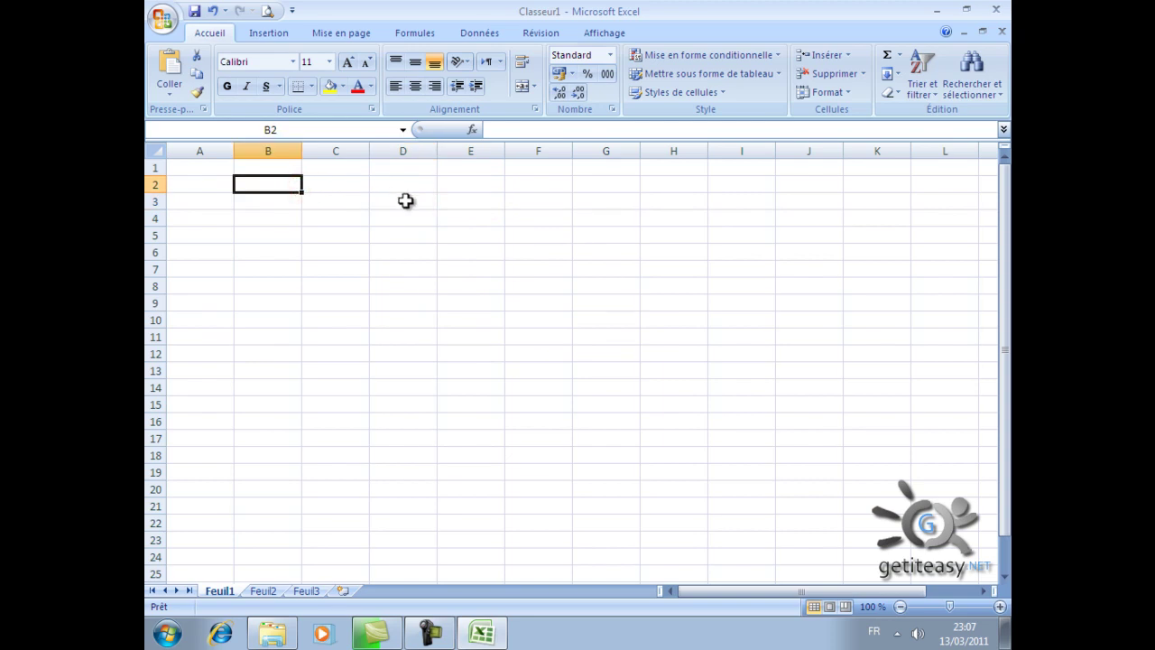
left_click(465, 201)
left_click(424, 206)
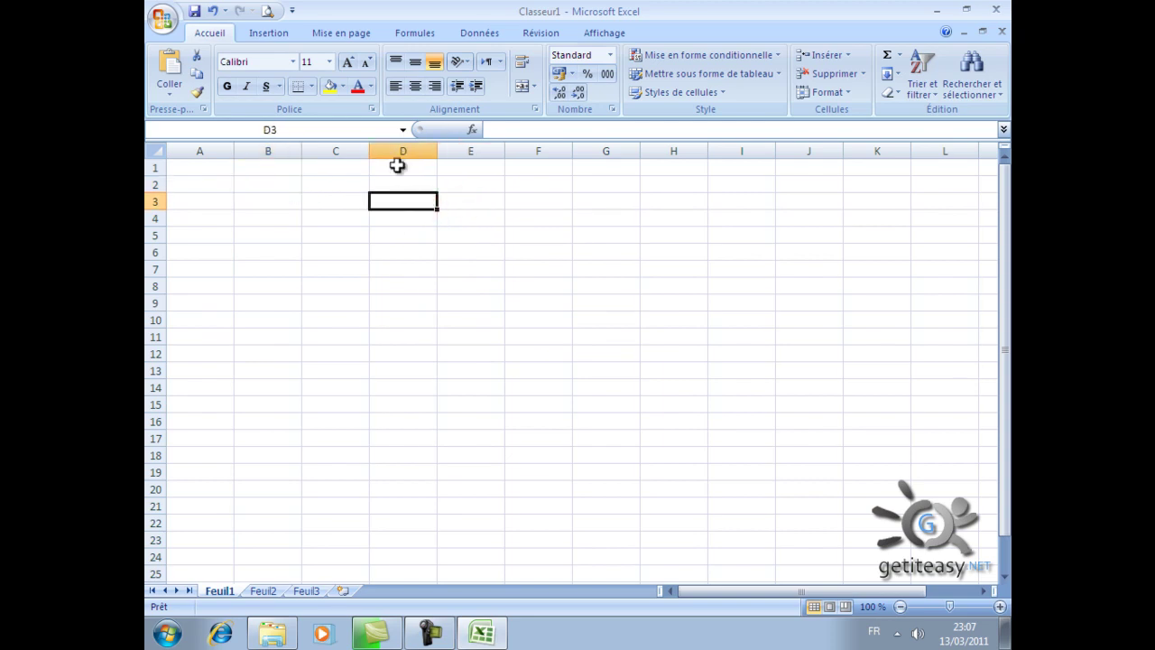
left_click(476, 201)
left_click(420, 201)
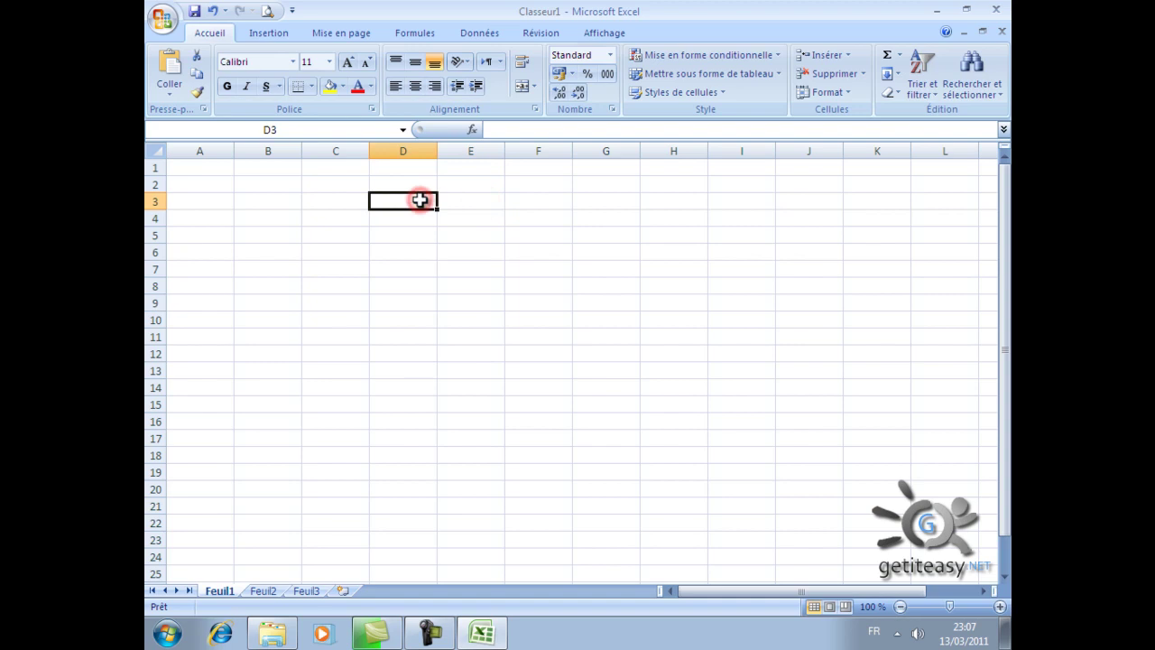
left_click(461, 201)
left_click(418, 200)
Step: Enter 15, 15, 12 and 160 down D3 to D6, then select that range
type("15")
key("Return")
type("15")
key("Return")
type("12")
key("Return")
type("160")
key("Return")
left_click_drag(414, 200, 421, 259)
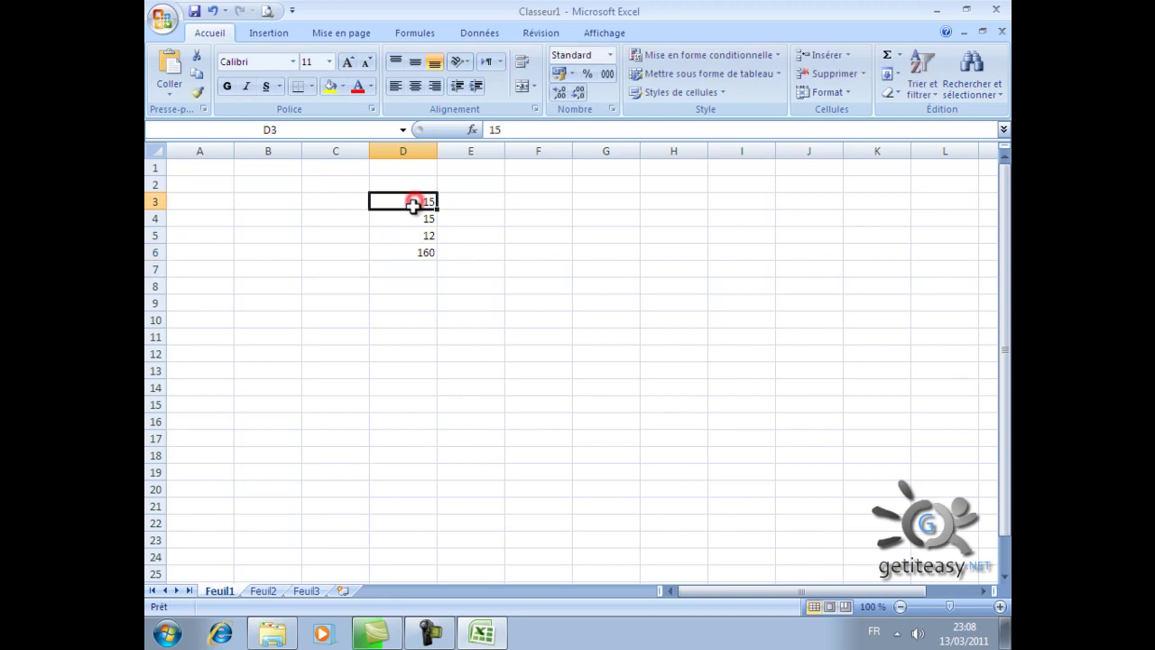
Step: Format D3:D6 as Pourcentage with 0 decimal places
right_click(416, 251)
left_click(454, 454)
left_click(266, 366)
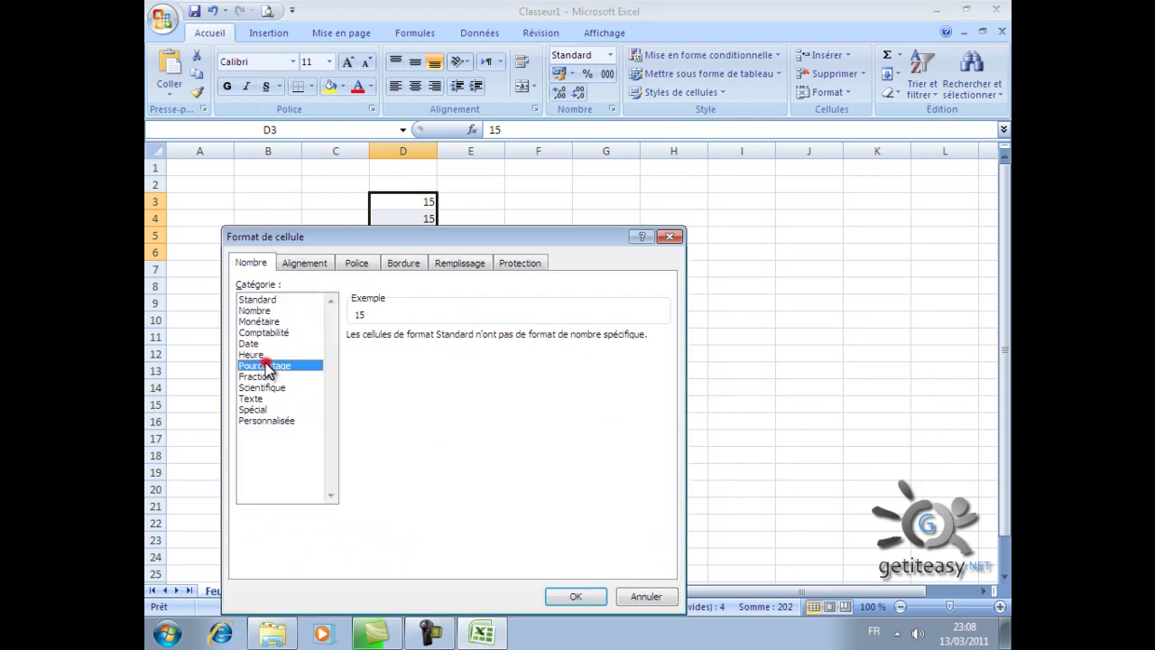
left_click(487, 340)
left_click(487, 340)
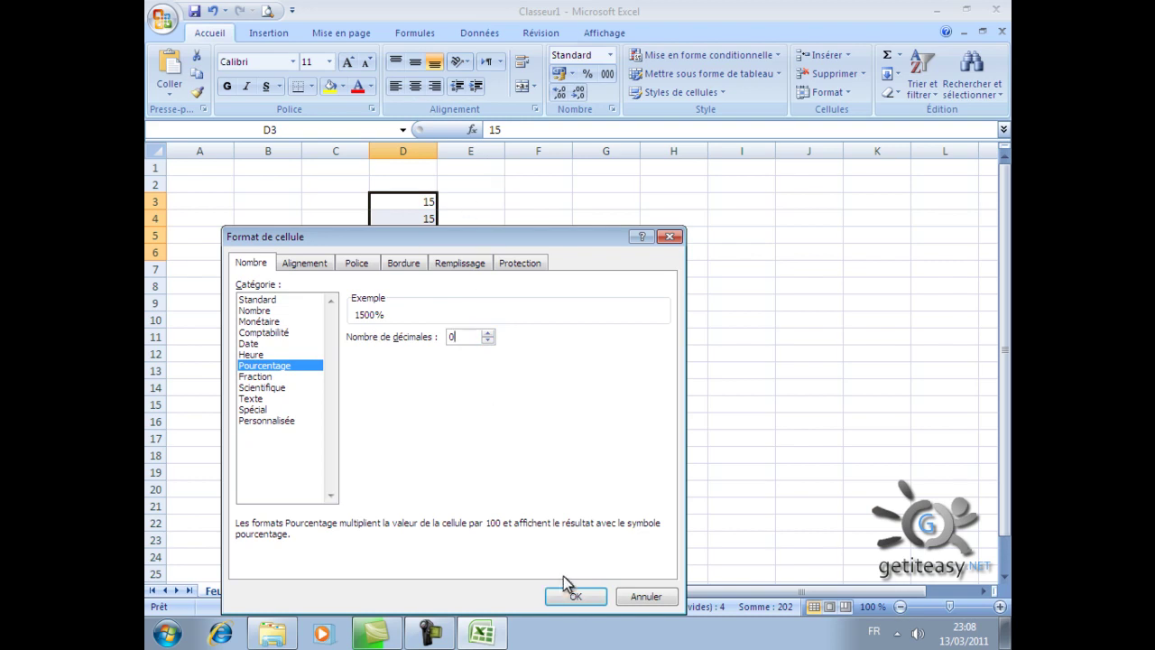
left_click(576, 597)
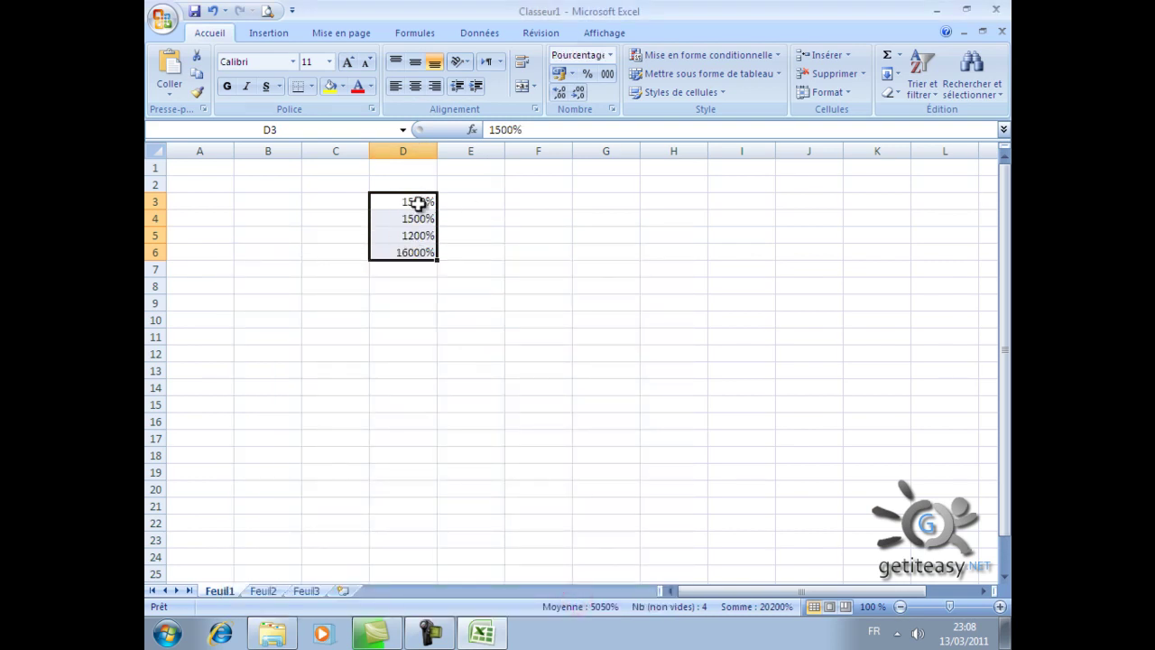
right_click(418, 208)
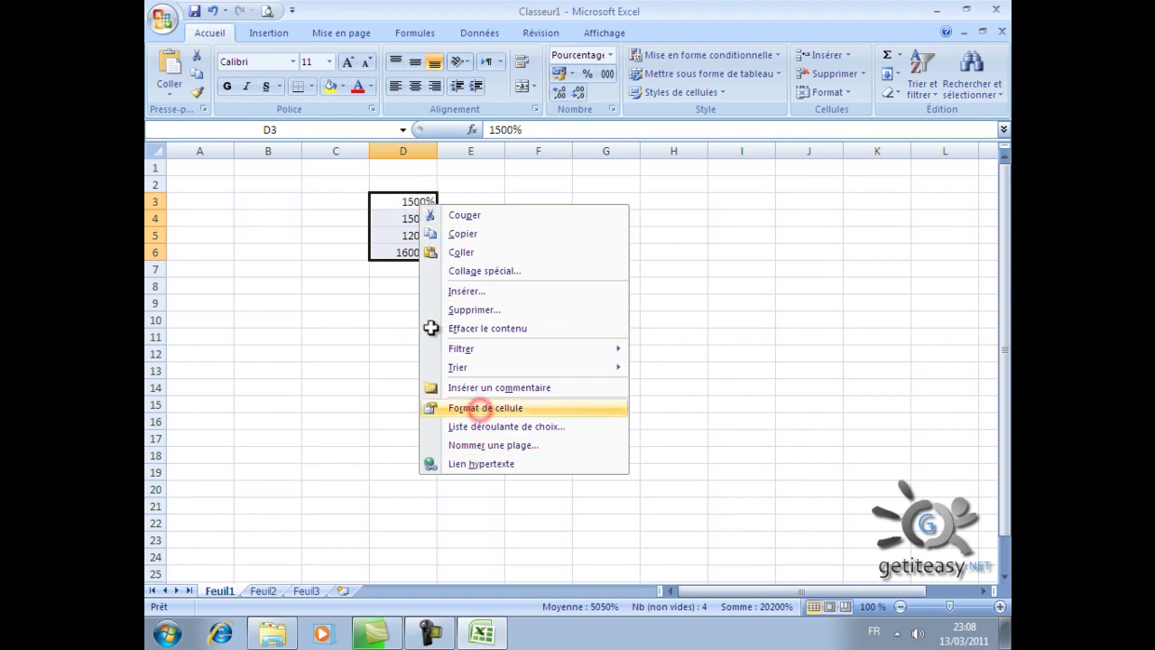
left_click(479, 408)
left_click(278, 357)
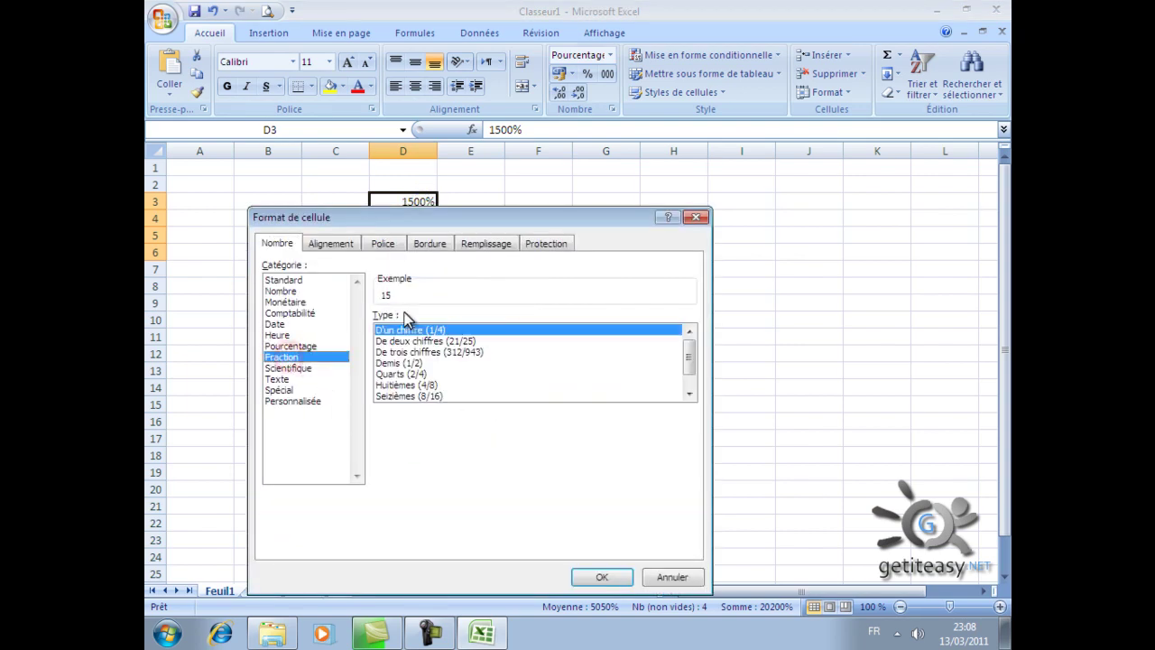
left_click(298, 347)
left_click(512, 313)
left_click(514, 321)
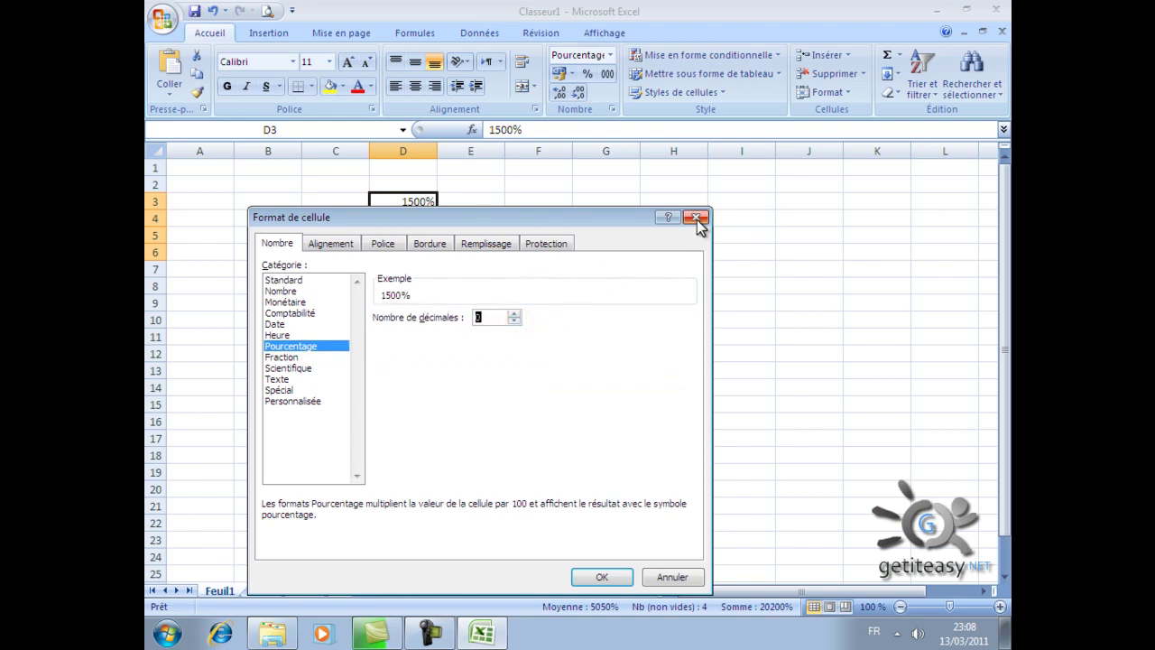
left_click(598, 575)
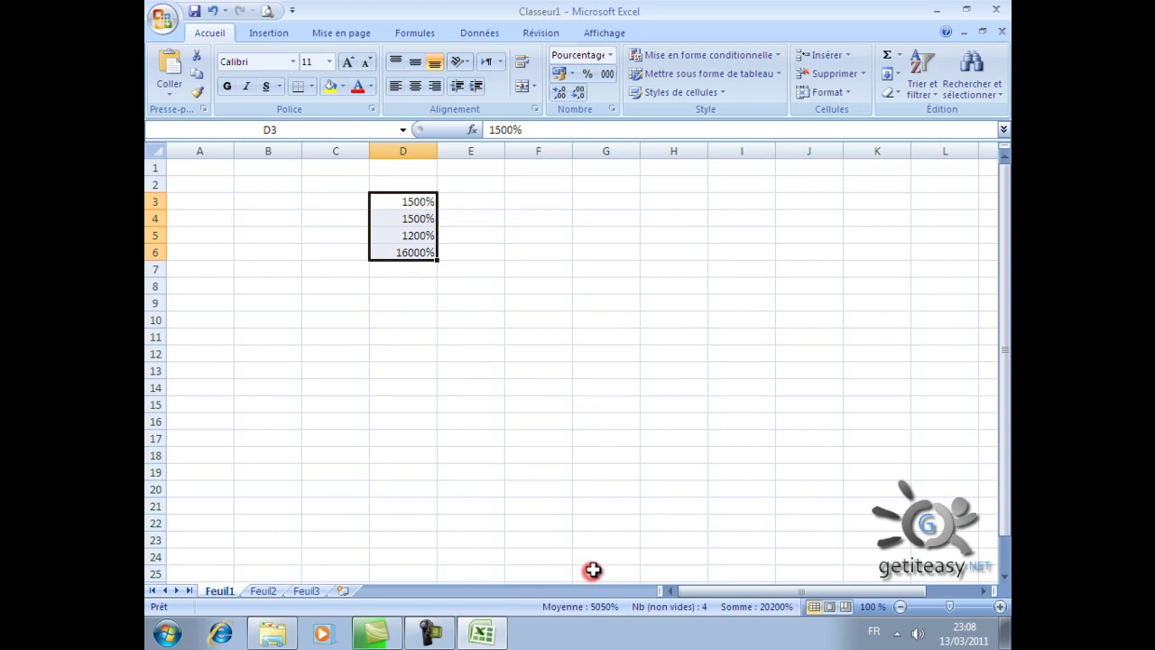
left_click(408, 202)
left_click(400, 218)
left_click(405, 202)
double_click(393, 201)
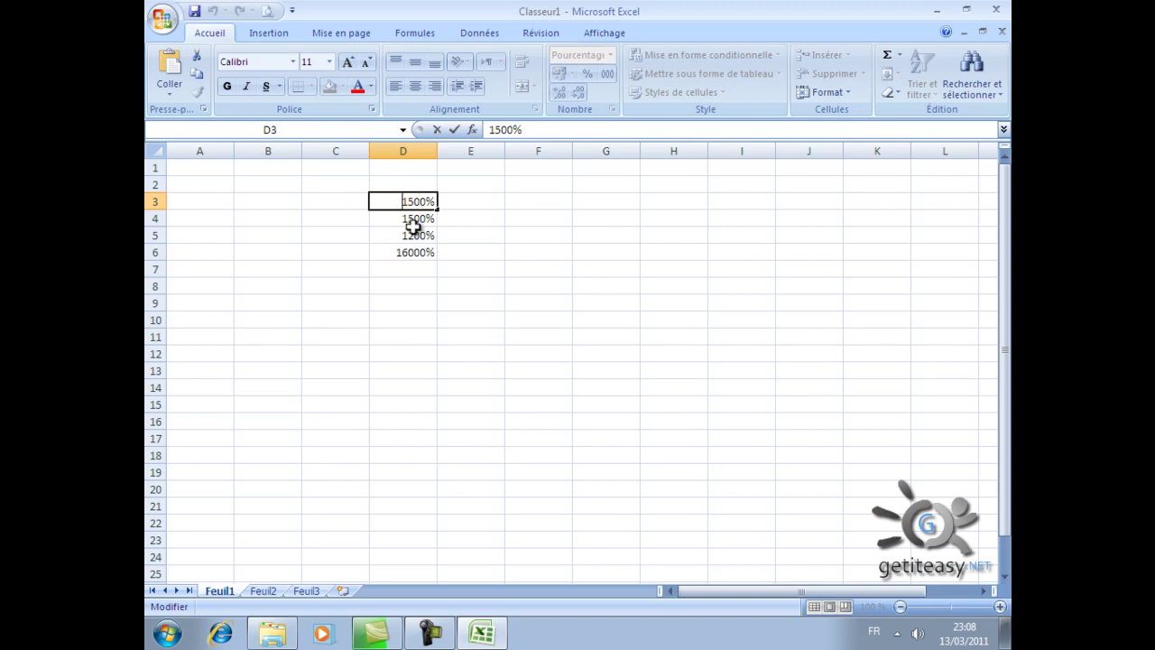
left_click_drag(400, 200, 420, 200)
Step: Enter 0,5, 0,1, 0,6 and 0,8 into cells E3 to E6
left_click(461, 203)
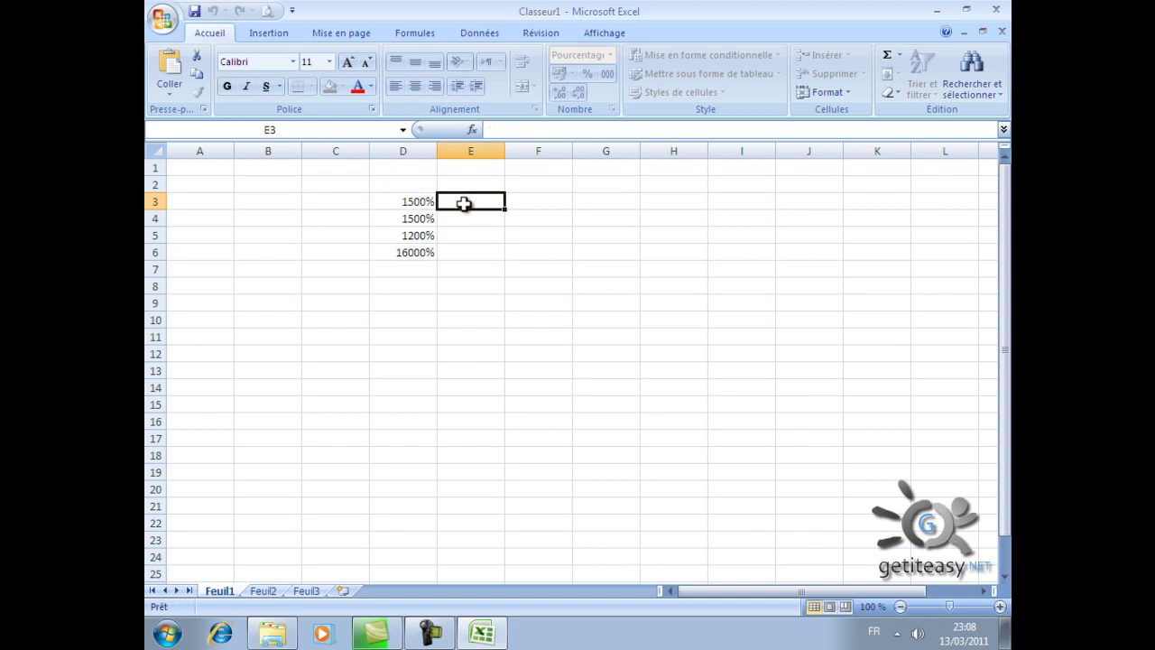
double_click(453, 195)
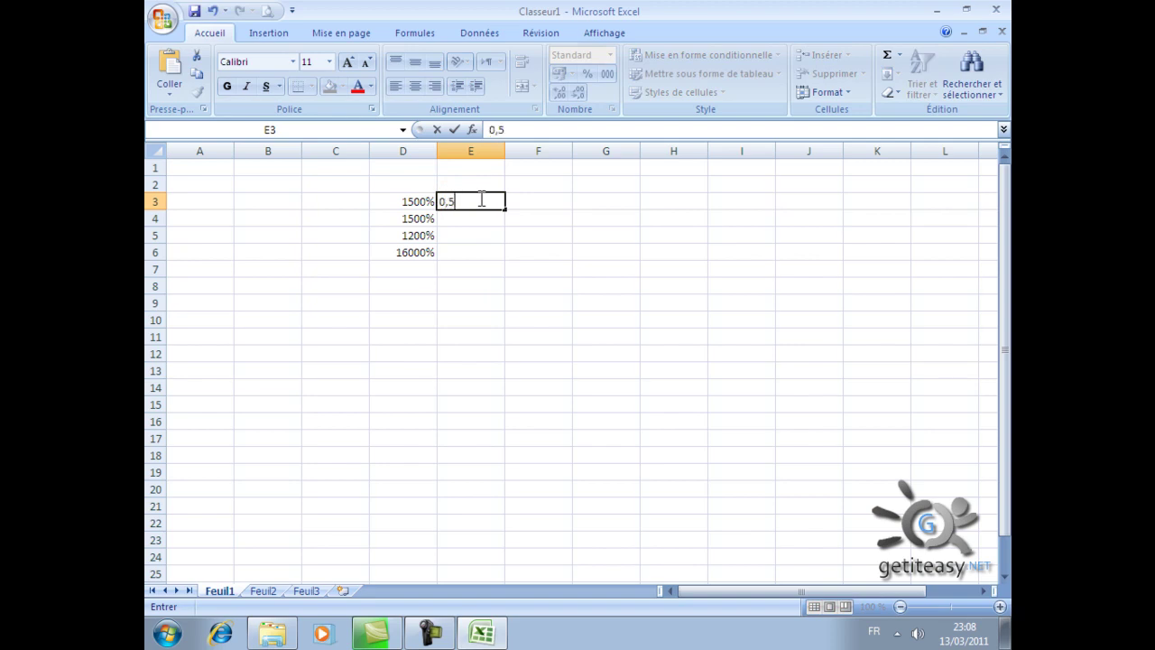
key("Return")
type("0")
key("Return")
type("0,")
key("Return")
type("0,8")
key("Return")
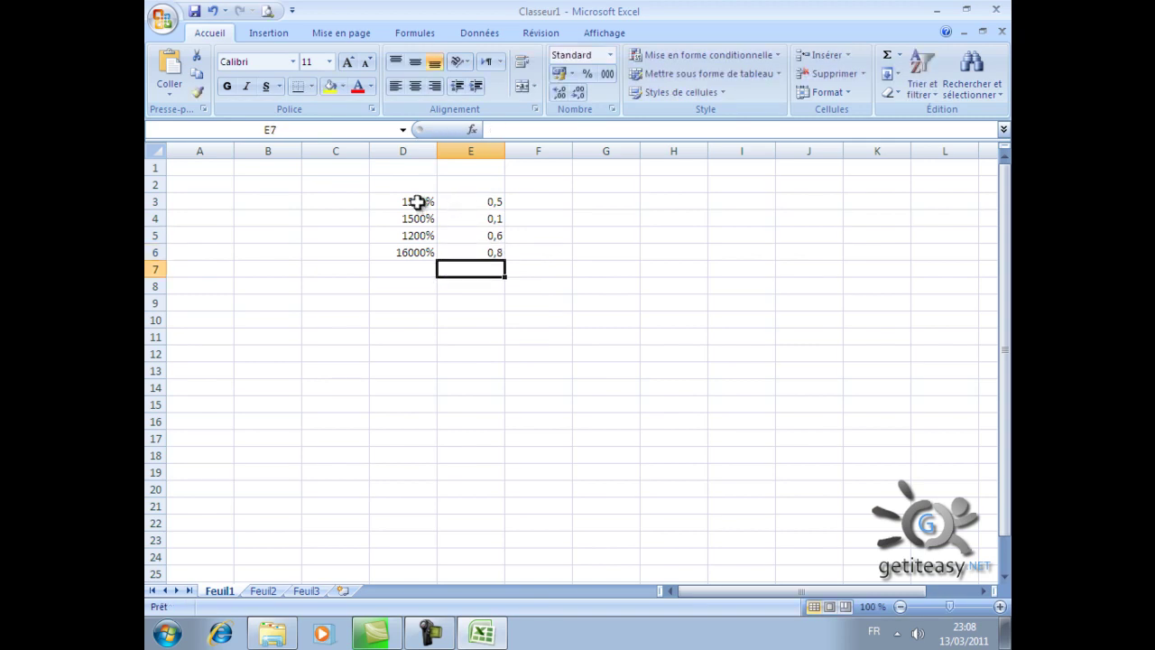
Step: Select the four new values in E3 to E6
left_click_drag(417, 201, 411, 269)
left_click(478, 202)
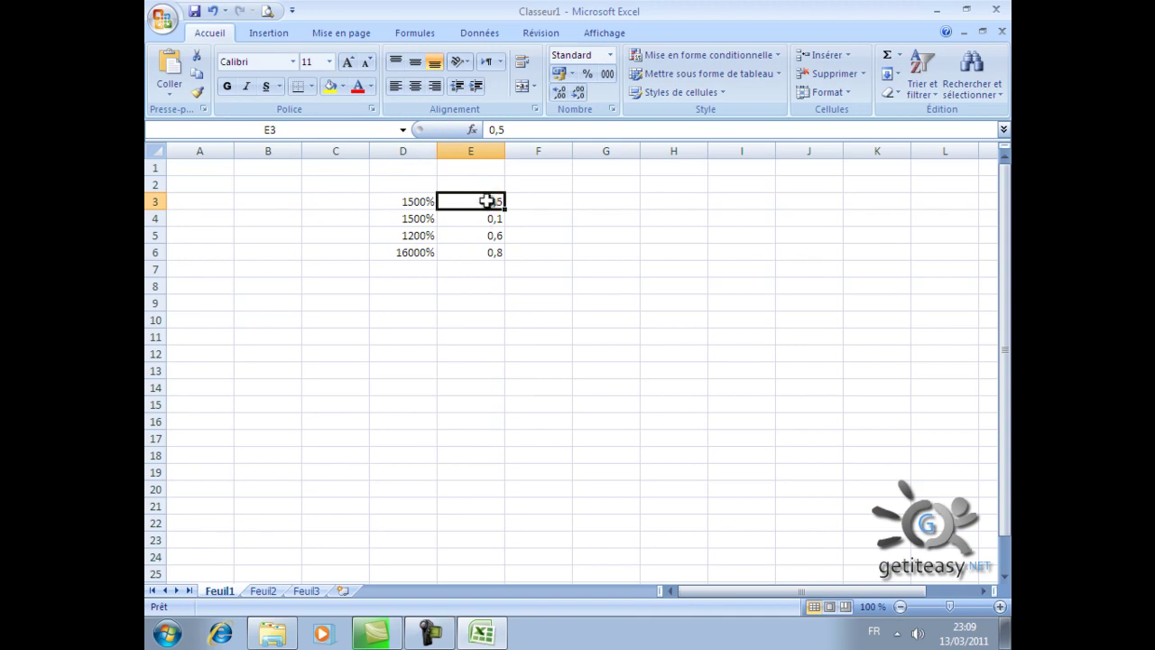
left_click_drag(486, 200, 482, 253)
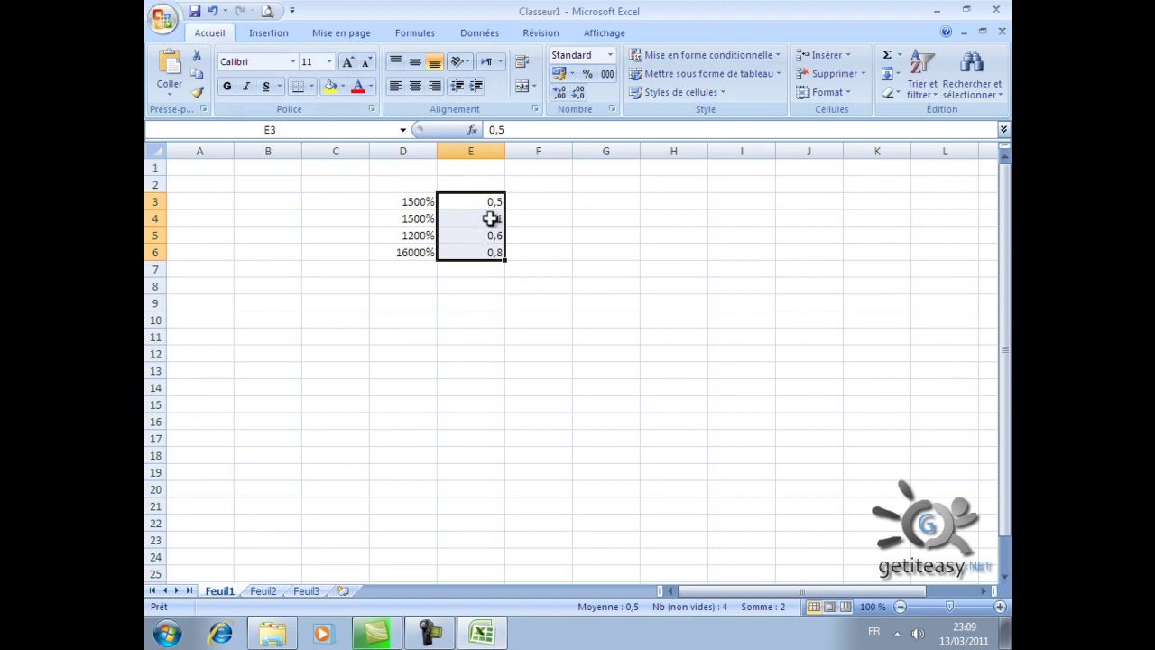
right_click(490, 218)
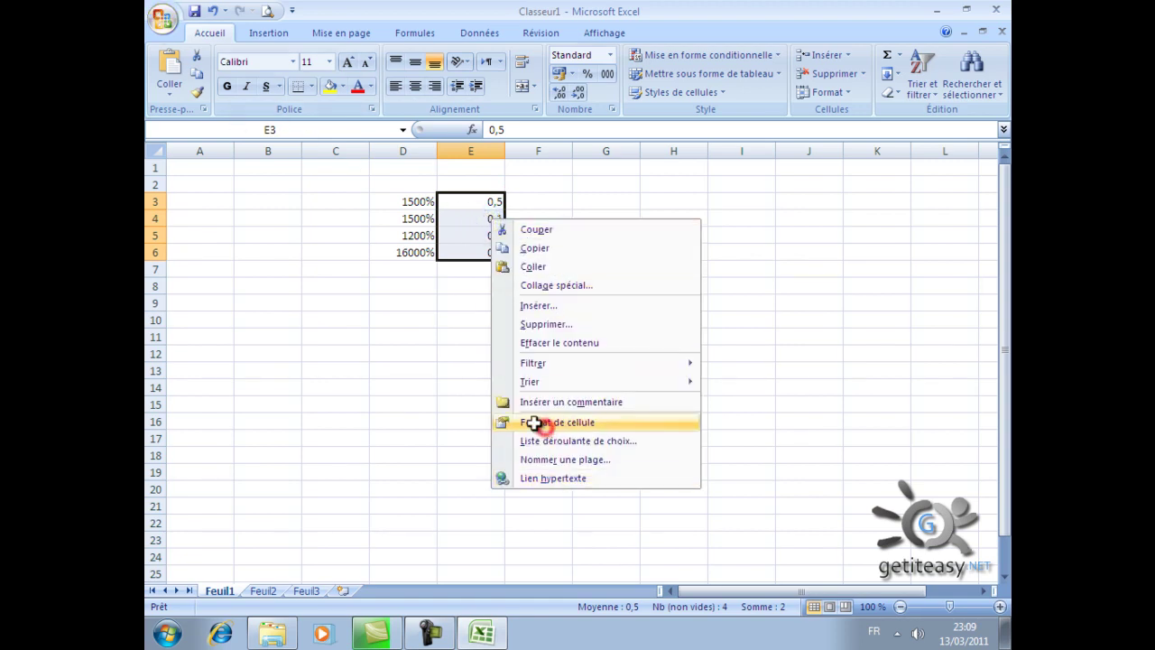
left_click(533, 422)
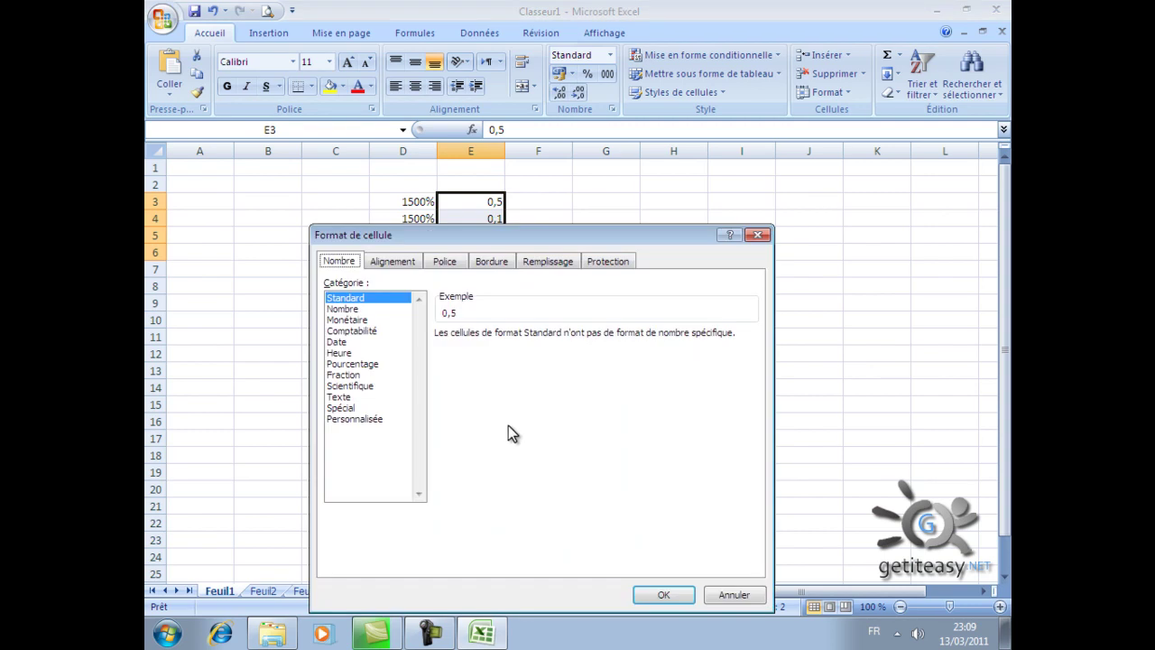
left_click(350, 364)
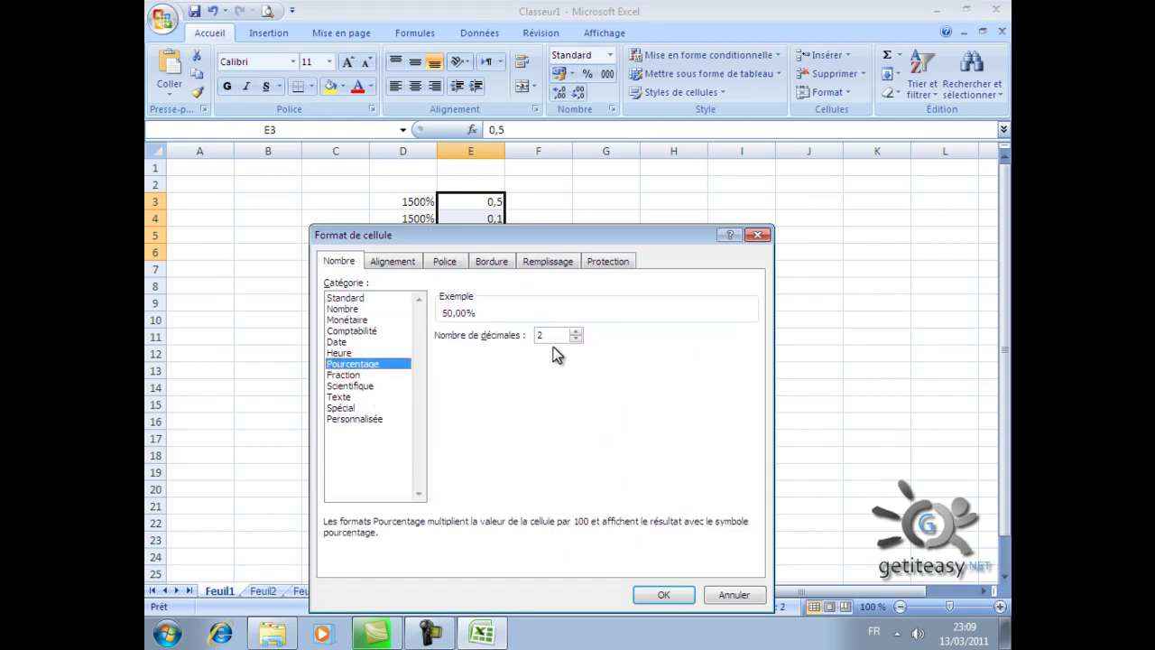
left_click(637, 587)
left_click(596, 332)
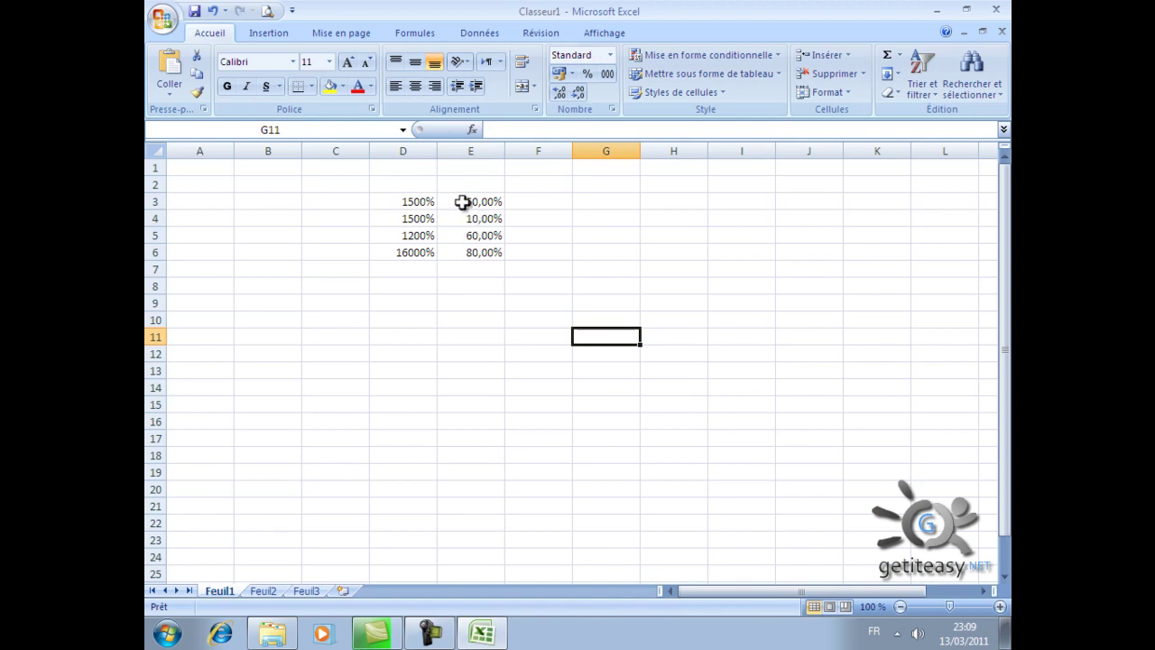
Step: Enter 0,15 in C3, correcting the first entry of 15
left_click(498, 204)
left_click(348, 205)
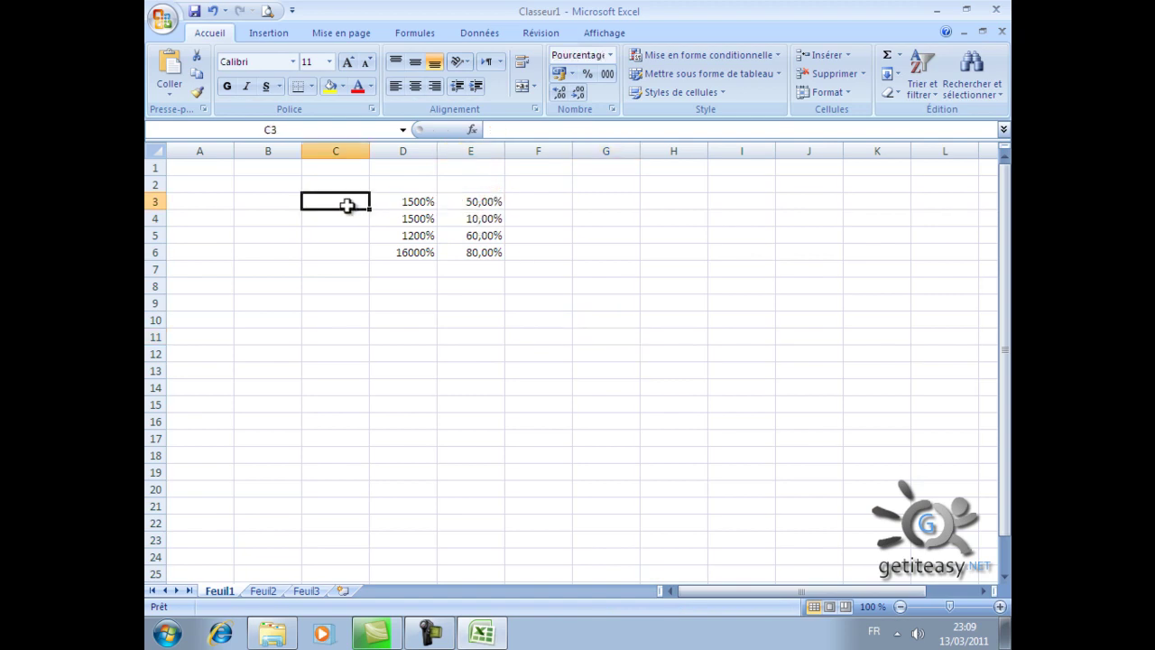
type("1")
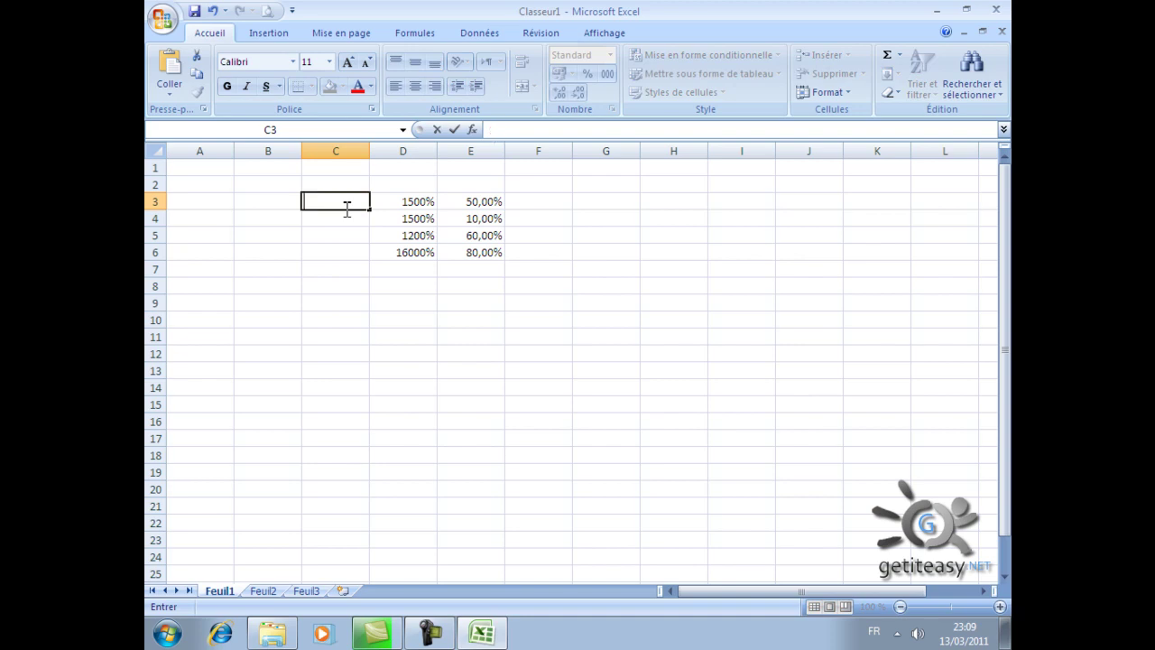
left_click(419, 202)
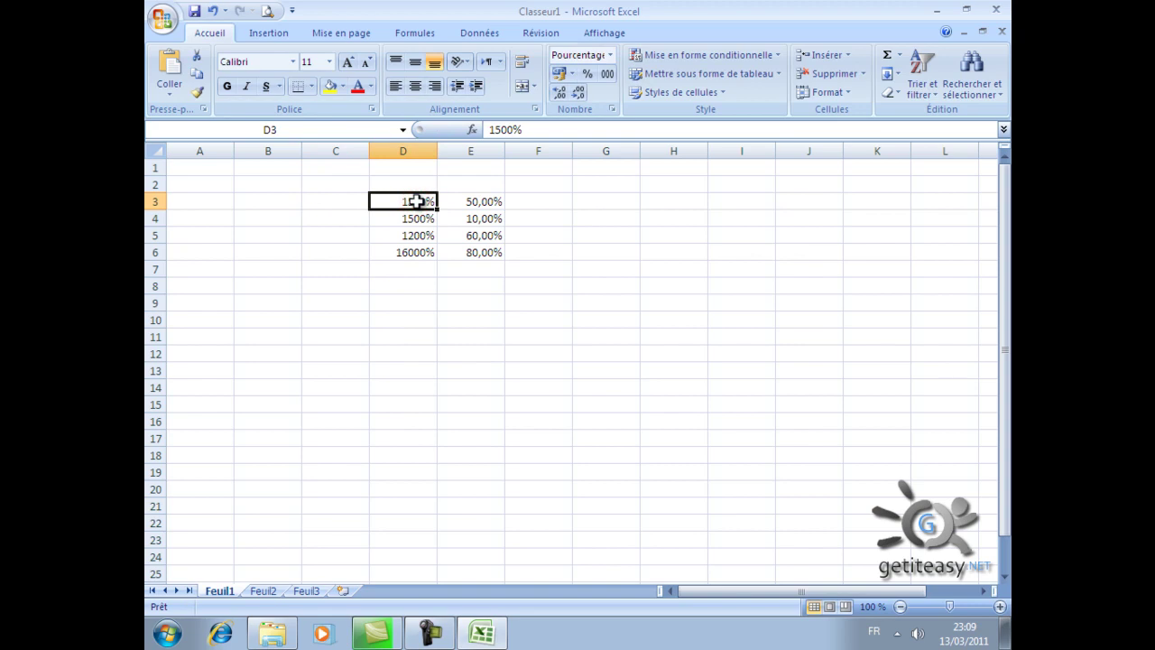
mouse_move(332, 201)
left_mouse_down()
mouse_move(333, 277)
mouse_move(335, 256)
left_mouse_up()
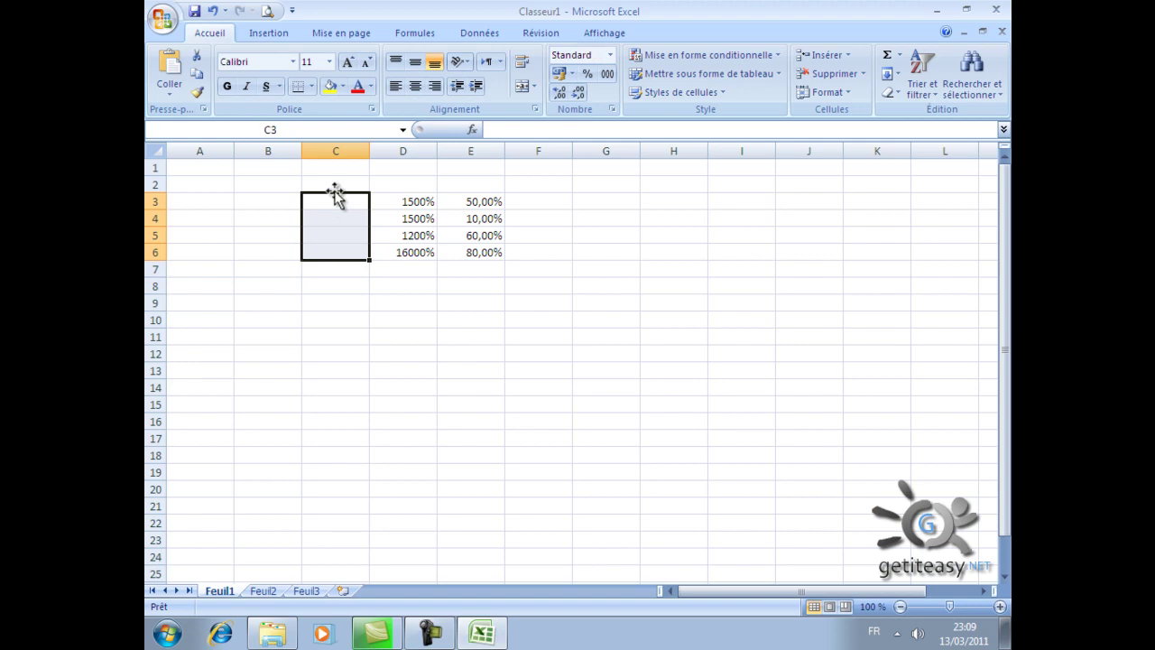
double_click(338, 200)
type("15")
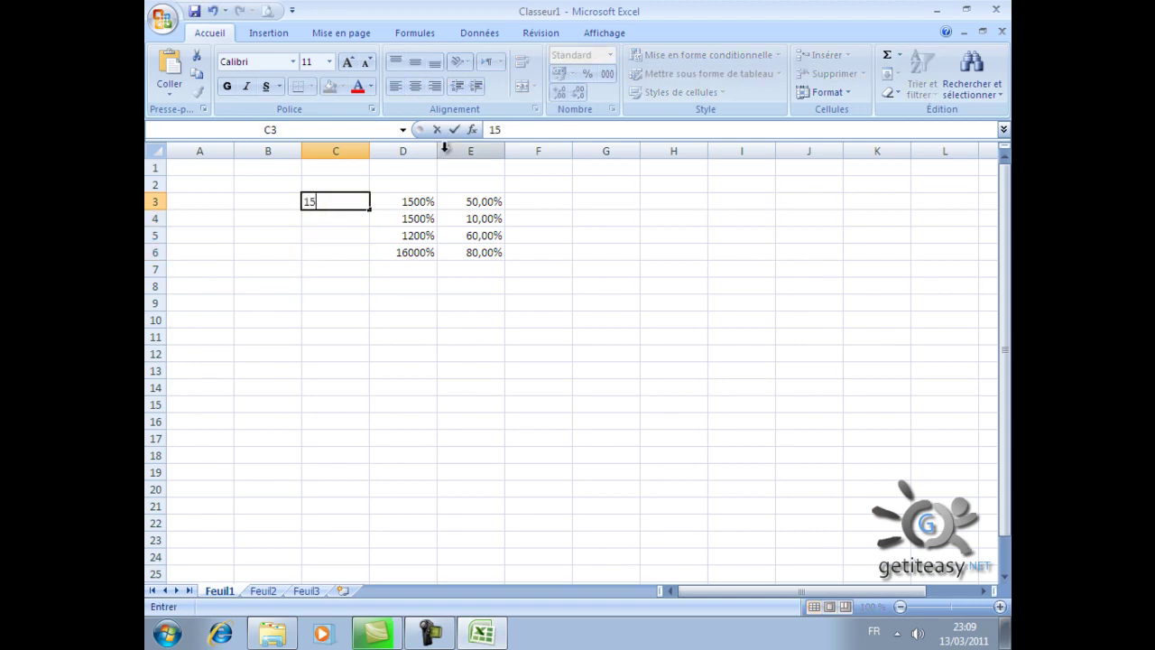
key("Left")
key("Left")
key("Right")
key("Right")
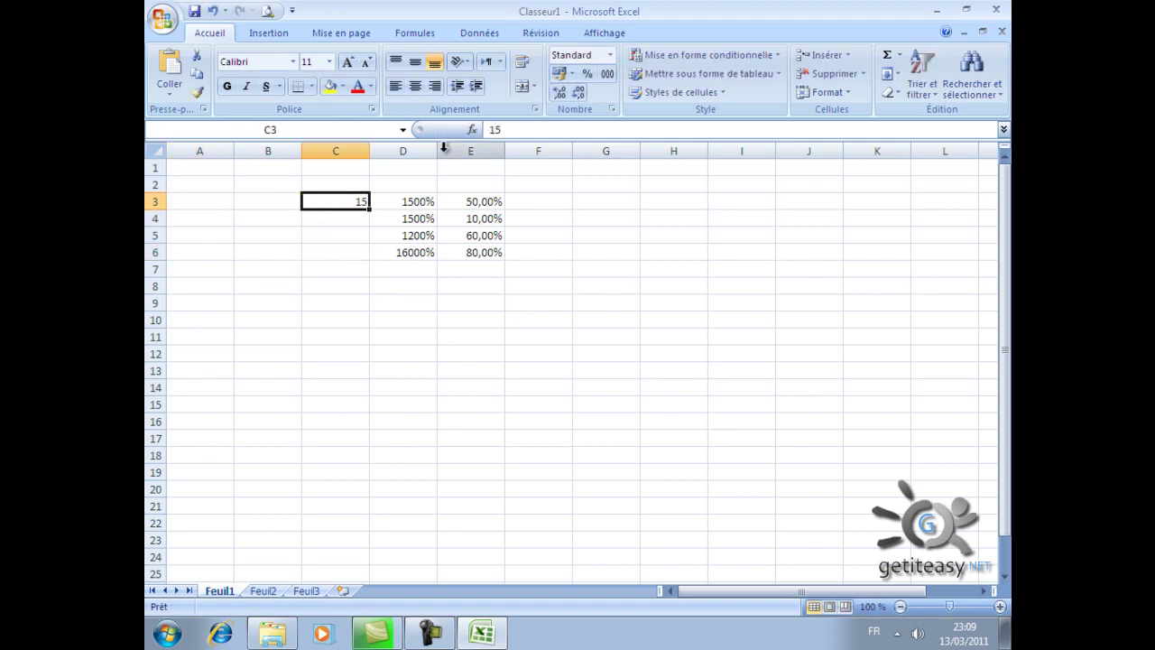
double_click(353, 201)
type("0,")
key("Return")
Step: Apply the Pourcentage format to C3 so it reads 15,00%
left_click(365, 202)
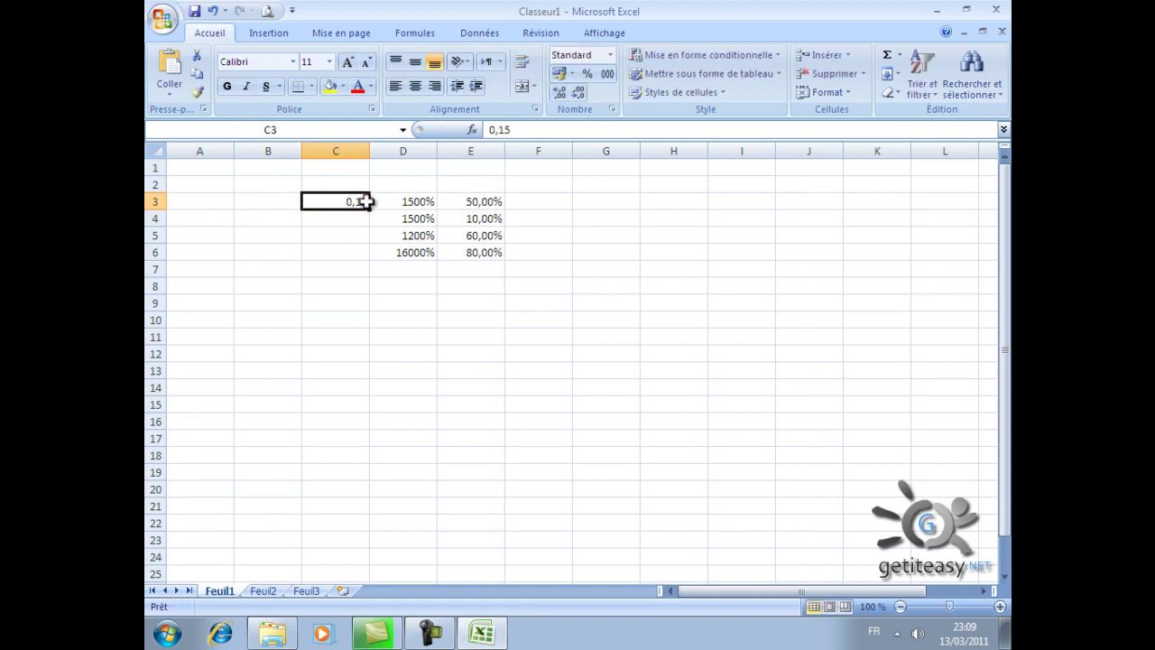
right_click(366, 203)
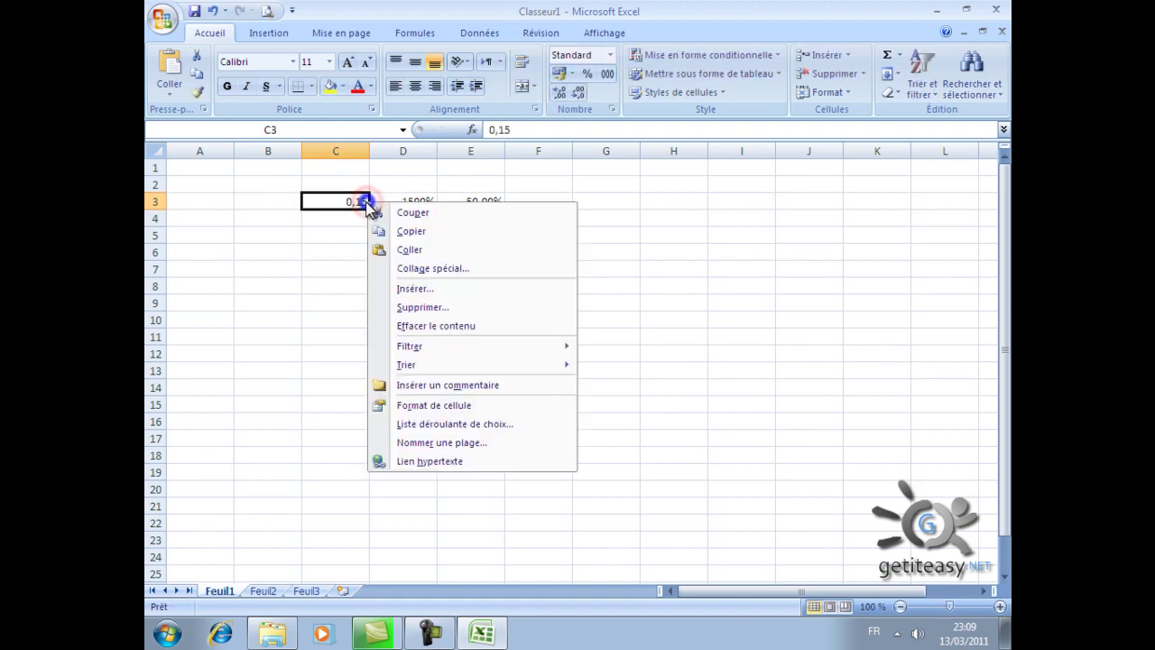
left_click(449, 410)
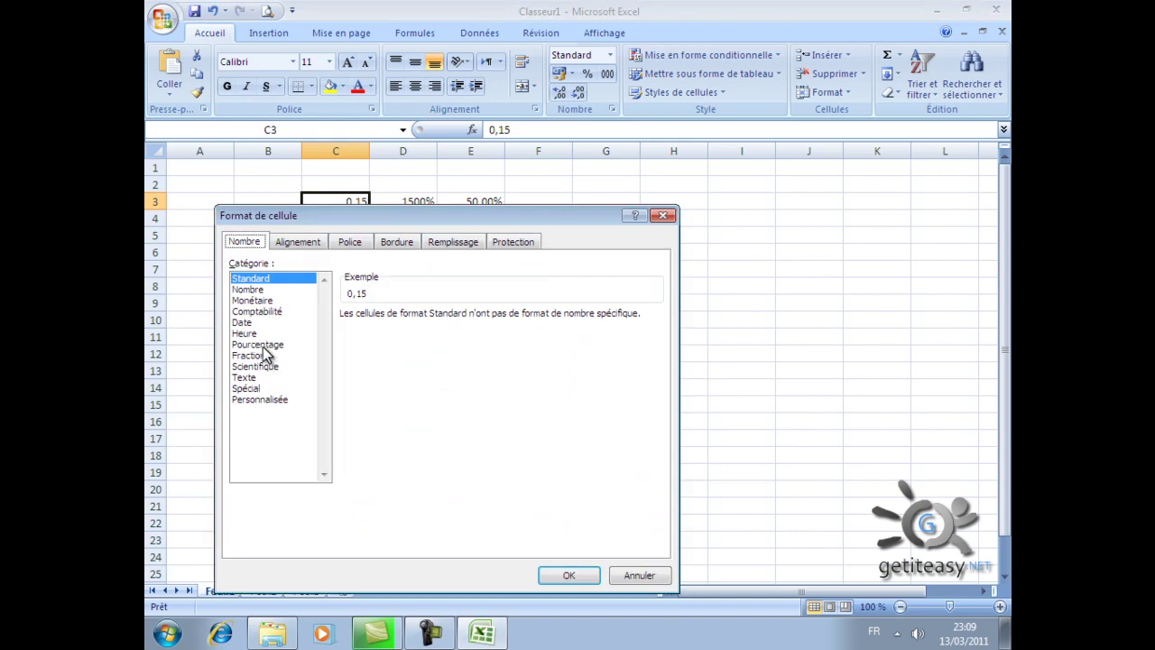
left_click(263, 346)
left_click(574, 575)
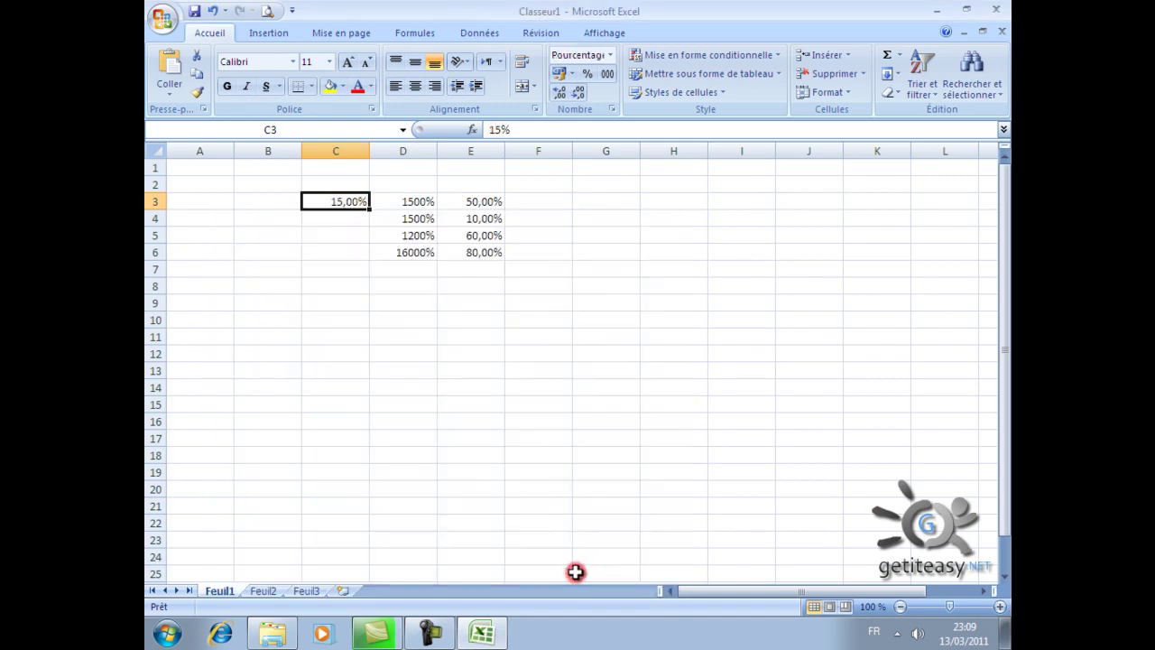
left_click(533, 335)
left_click(359, 197)
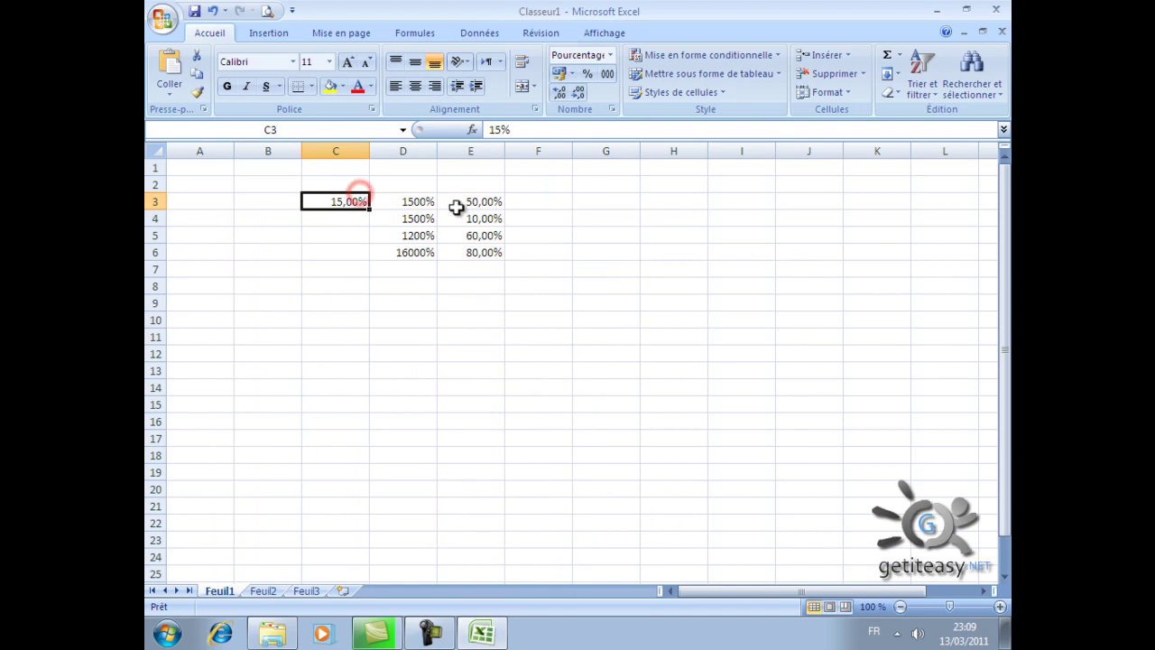
left_click(611, 199)
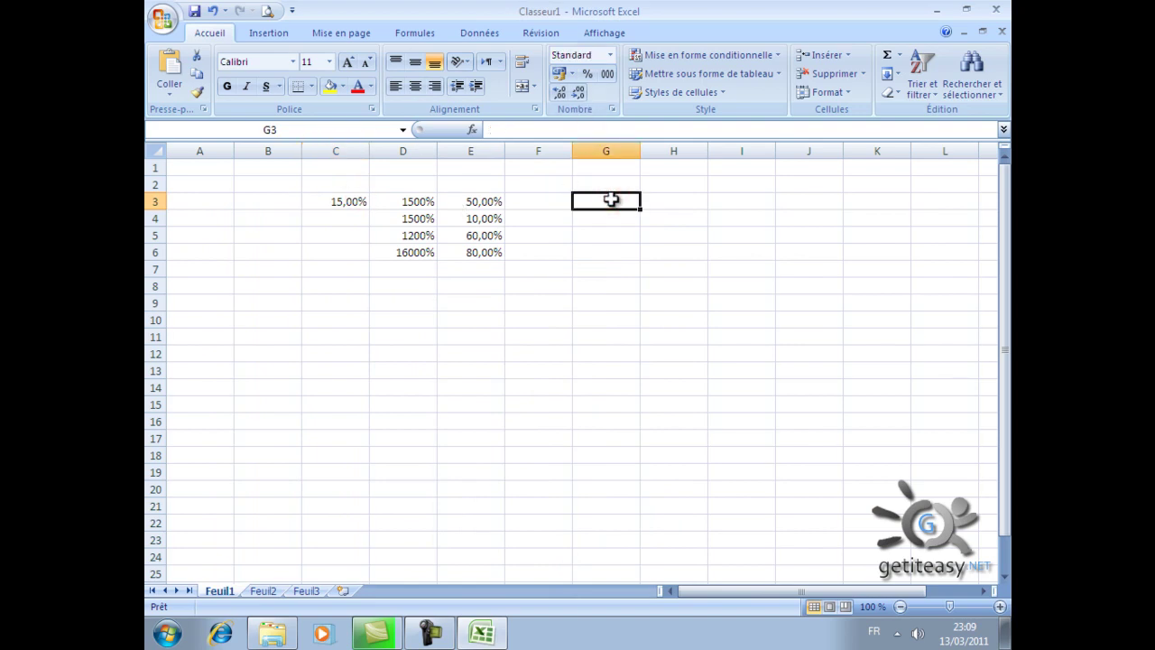
Step: Enter 0,16 in G3 and apply Pourcentage from the Accueil format list, showing 16,00%
type(",16")
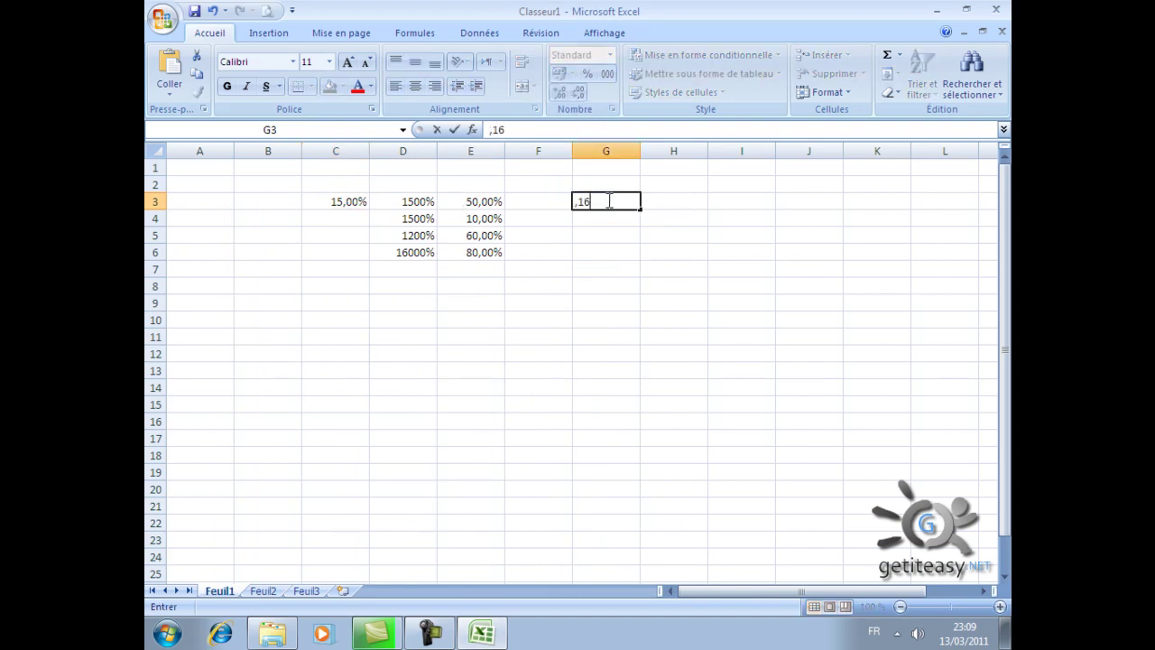
key("Left")
key("Left")
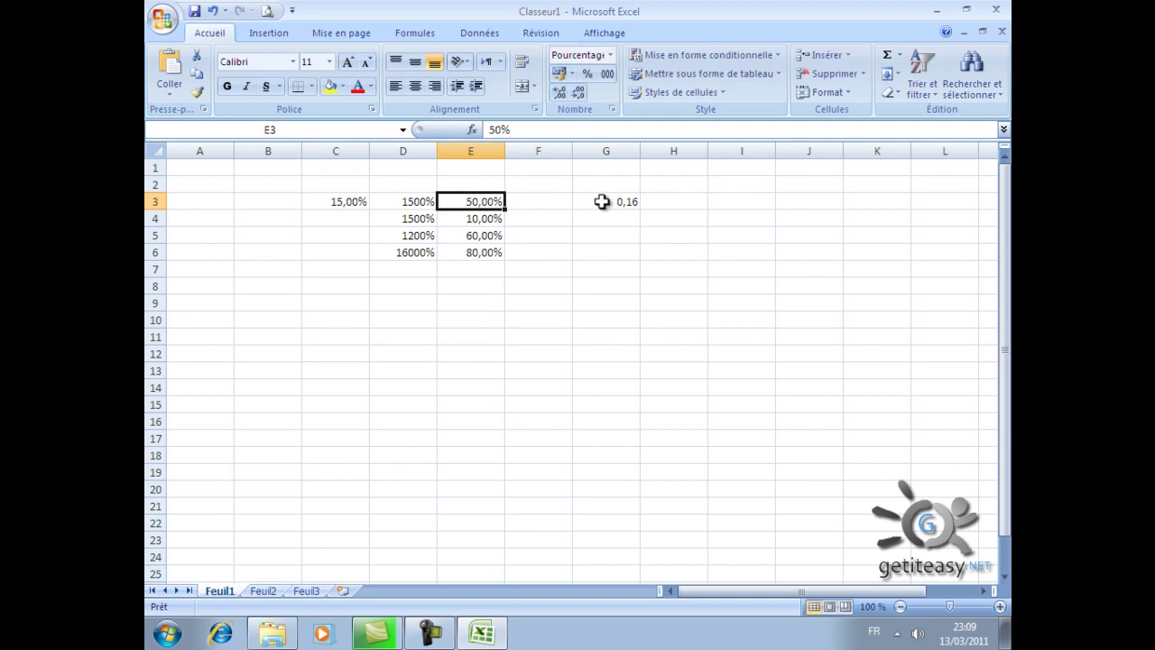
left_click(602, 201)
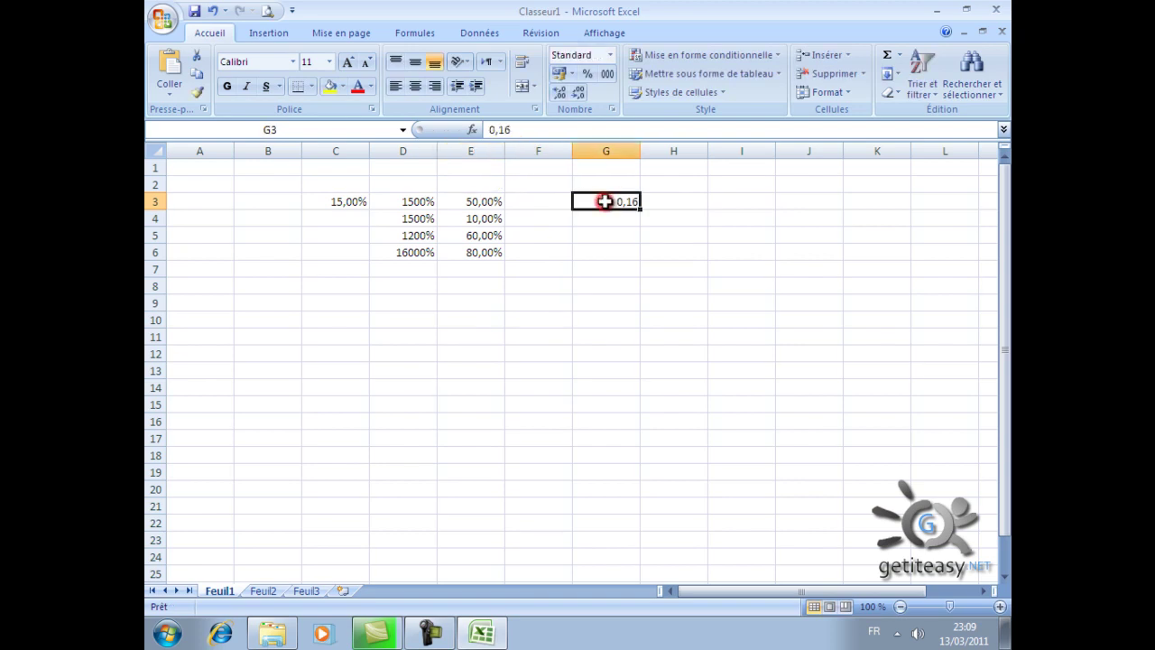
left_click(608, 55)
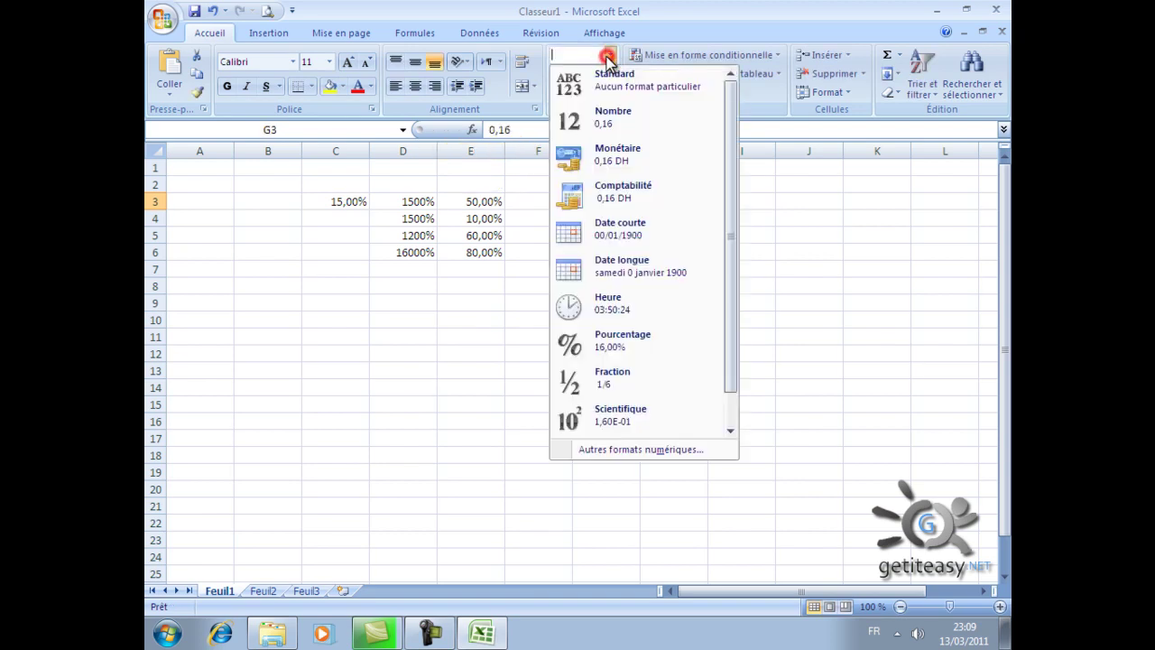
left_click(608, 338)
left_click(670, 209)
left_click(607, 202)
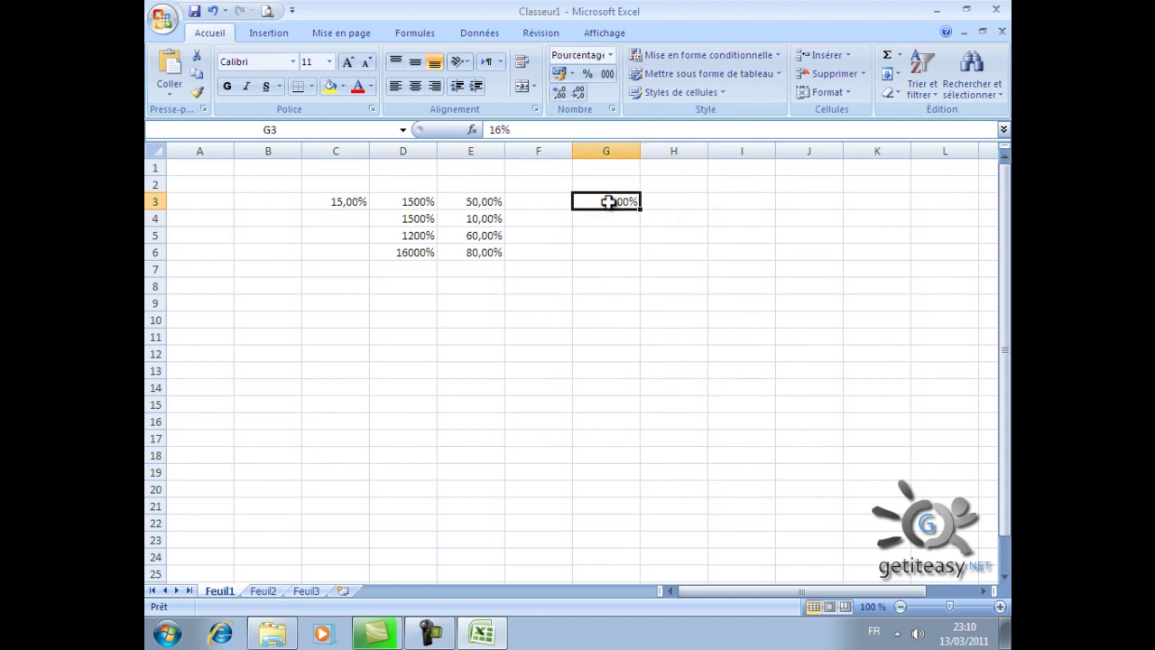
left_click(606, 235)
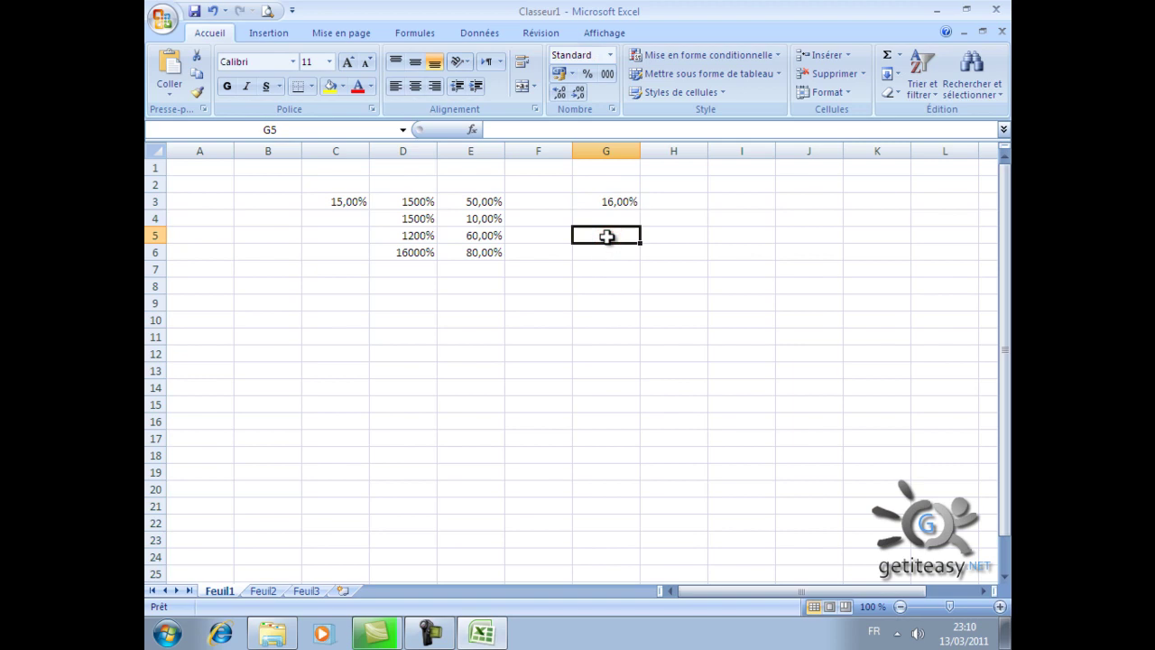
left_click(345, 322)
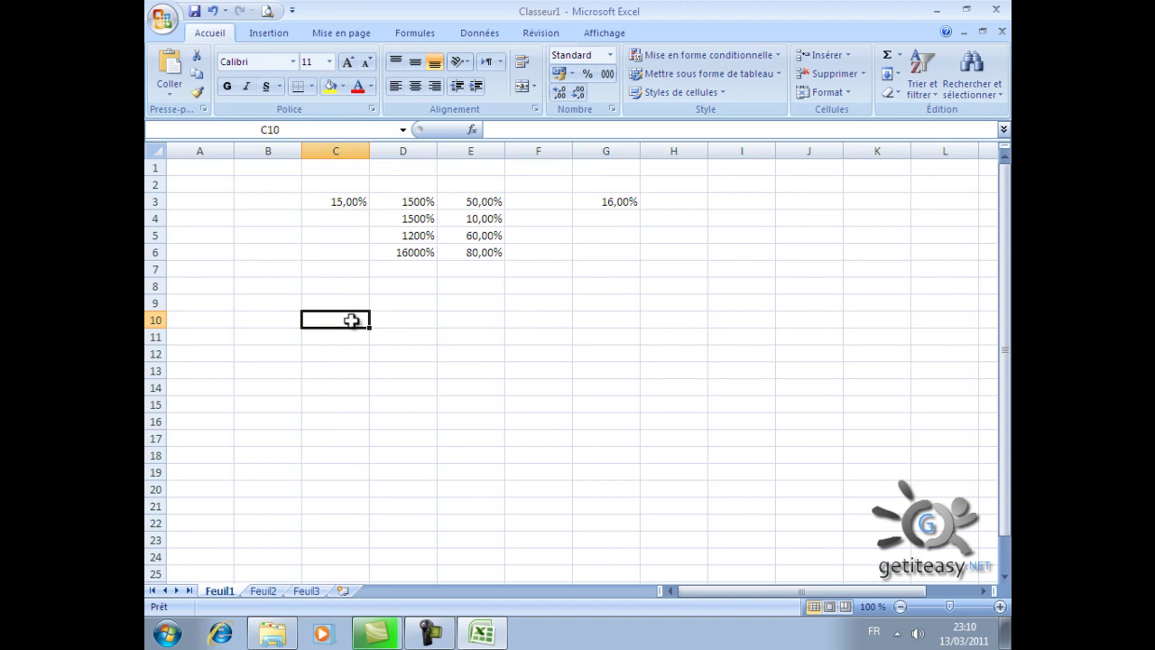
Step: Give C10 the Spécial category with the Numéro de téléphone type
right_click(351, 320)
left_click(407, 529)
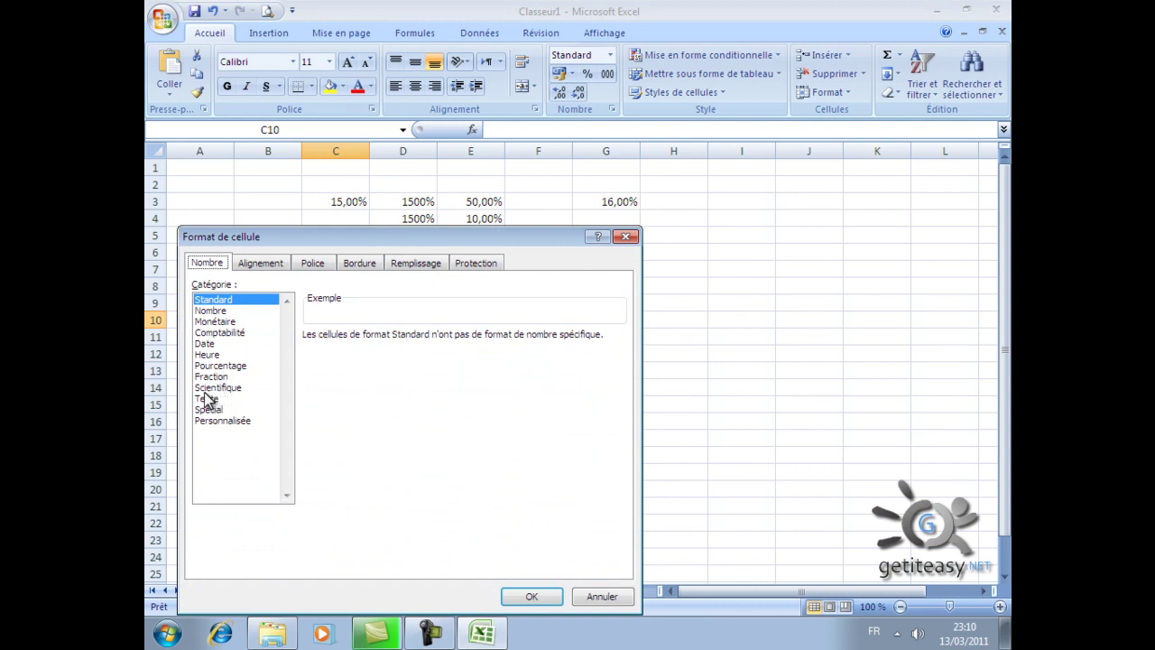
left_click(205, 387)
left_click(213, 377)
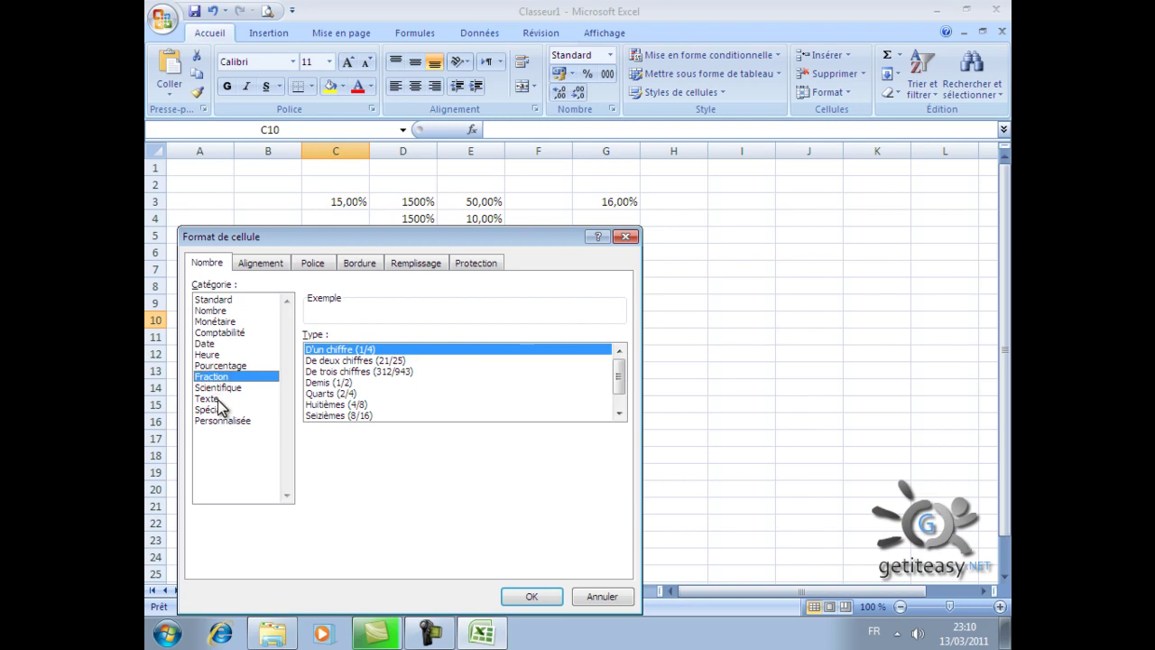
left_click(215, 399)
left_click(209, 410)
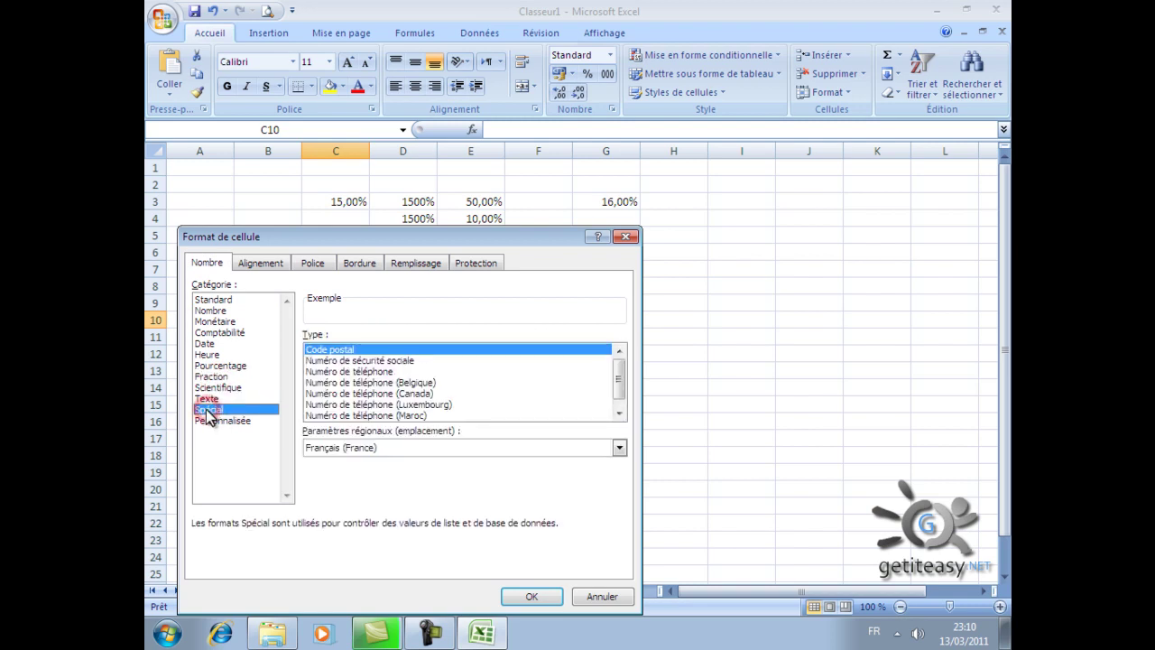
left_click(342, 372)
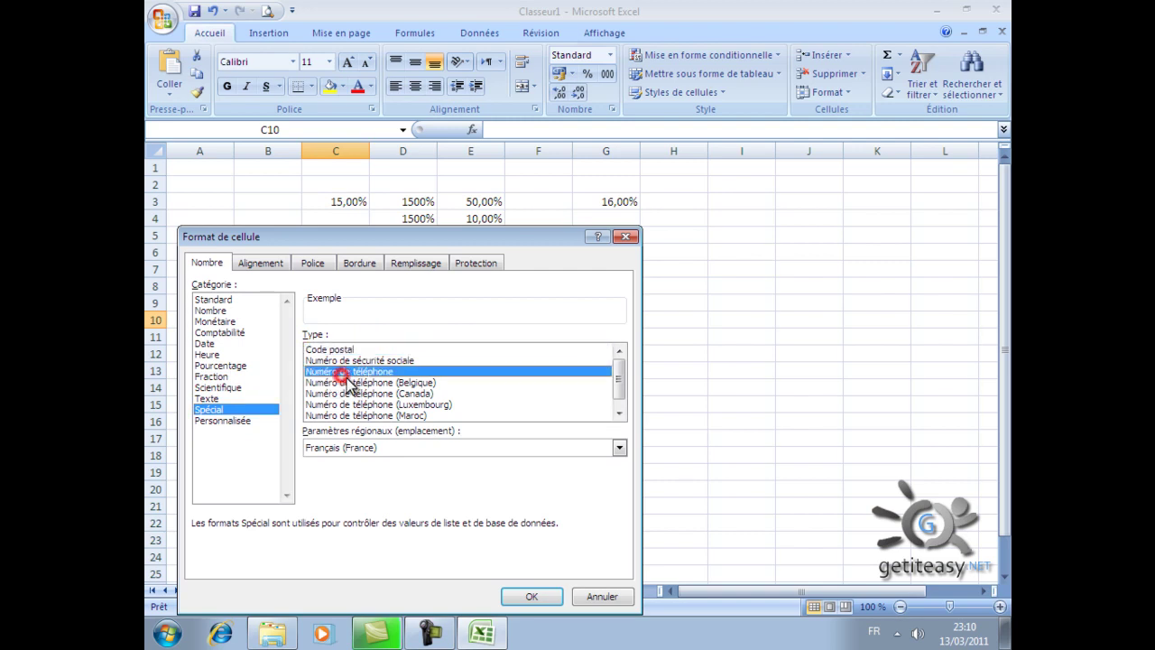
left_click(530, 595)
left_click(326, 319)
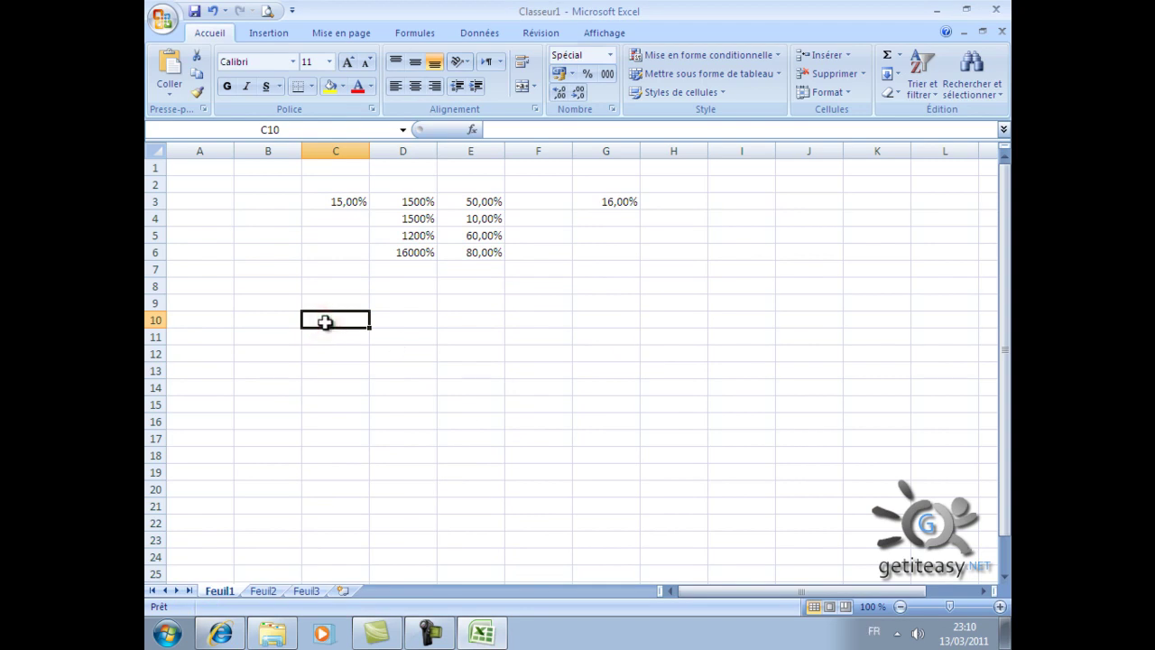
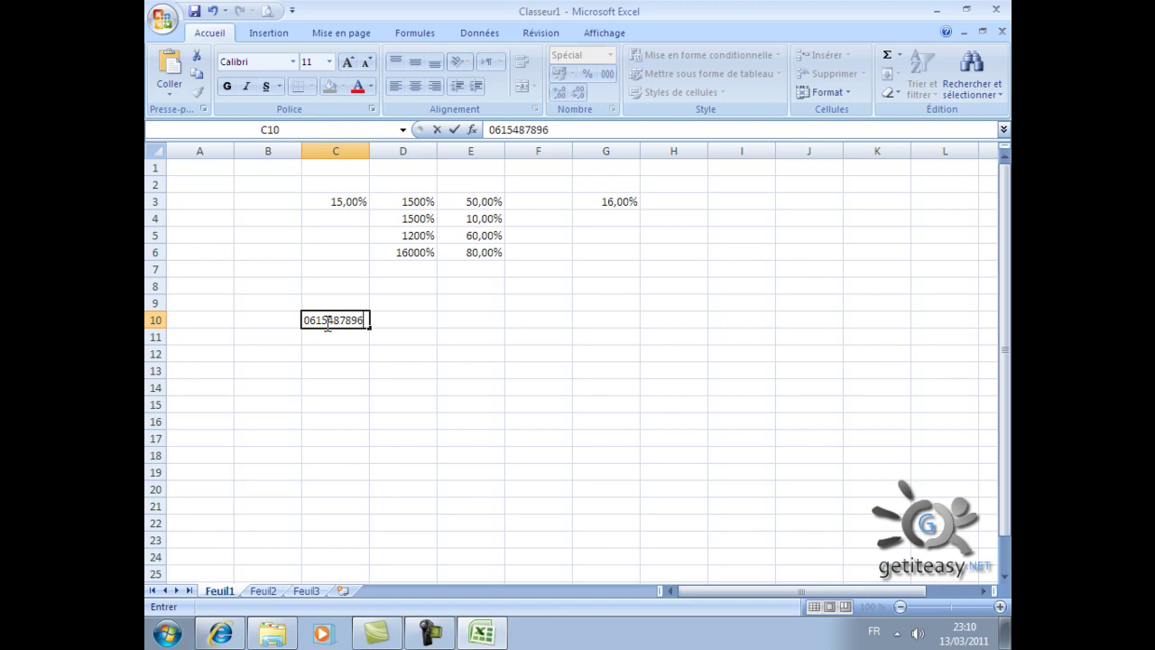
Step: Type a phone number into C10 and inspect its raw stored digits
key("Return")
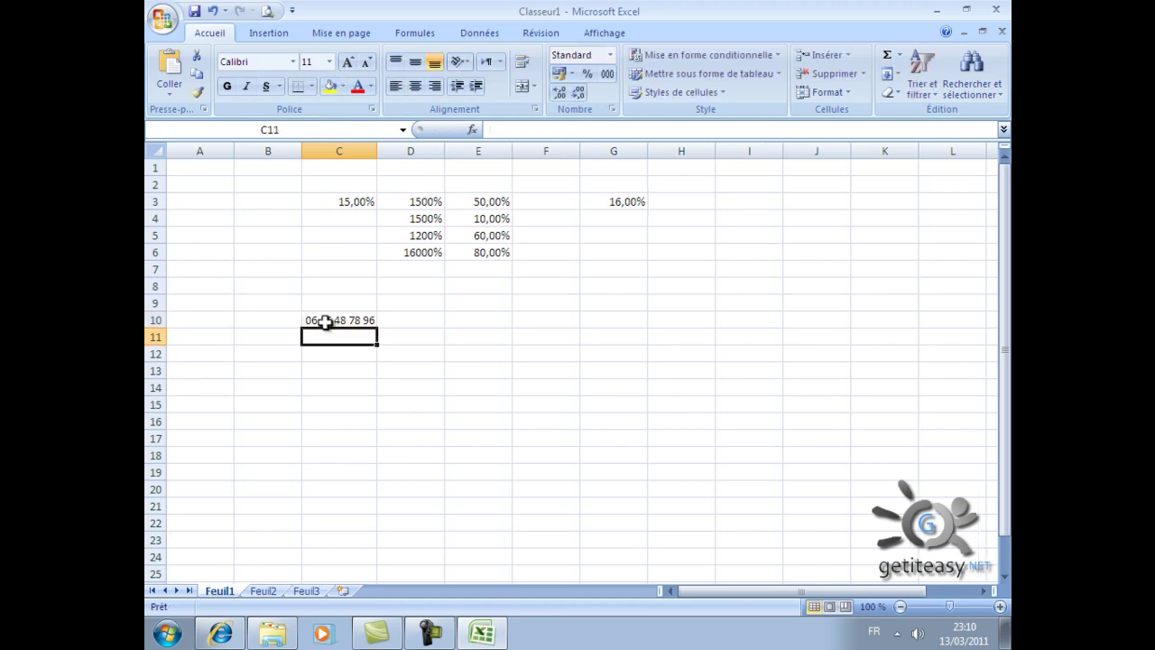
left_click(343, 321)
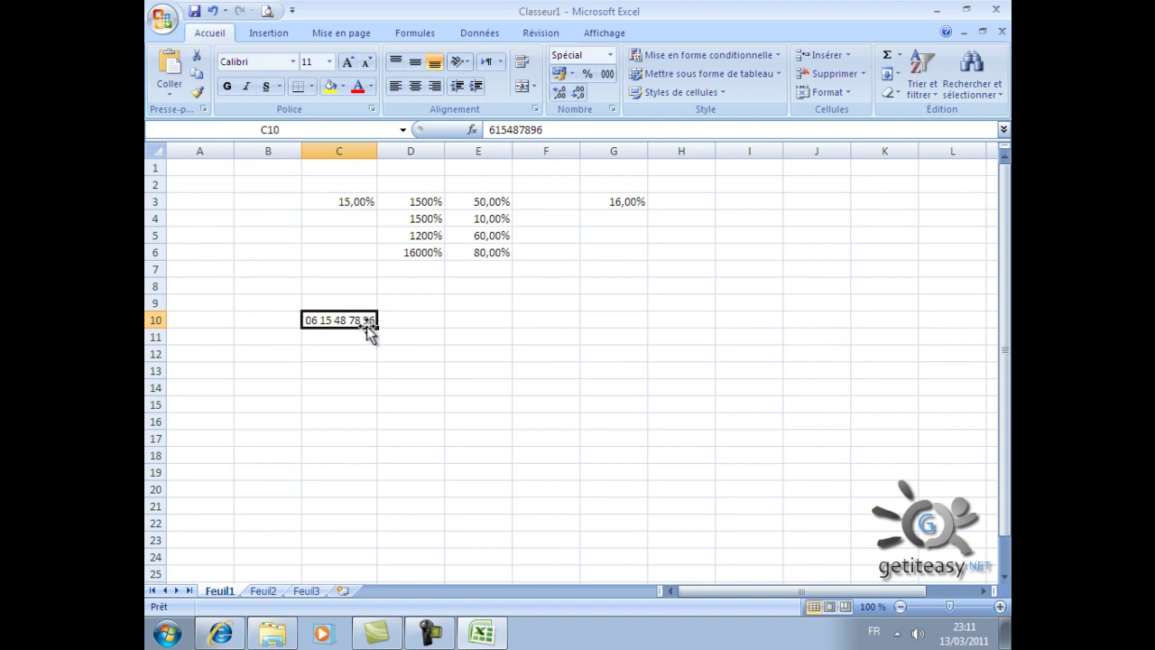
double_click(316, 320)
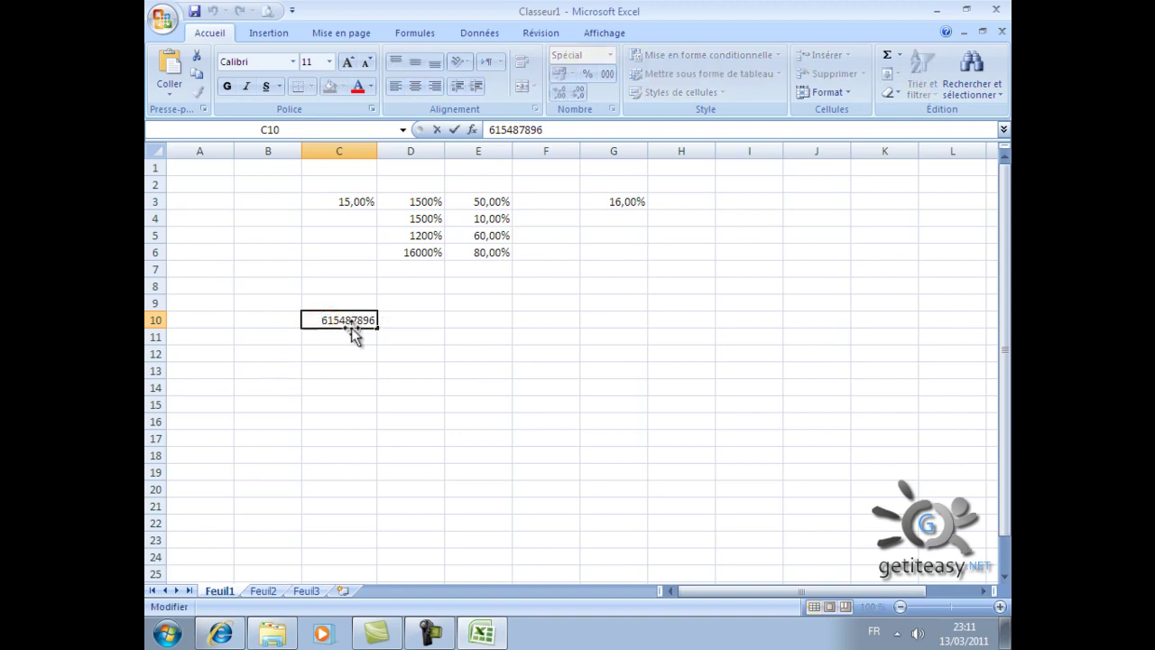
left_click(394, 317)
left_click(339, 320)
Step: Reopen Format de cellule for C10 and preview the Canada and Maroc phone styles
right_click(338, 320)
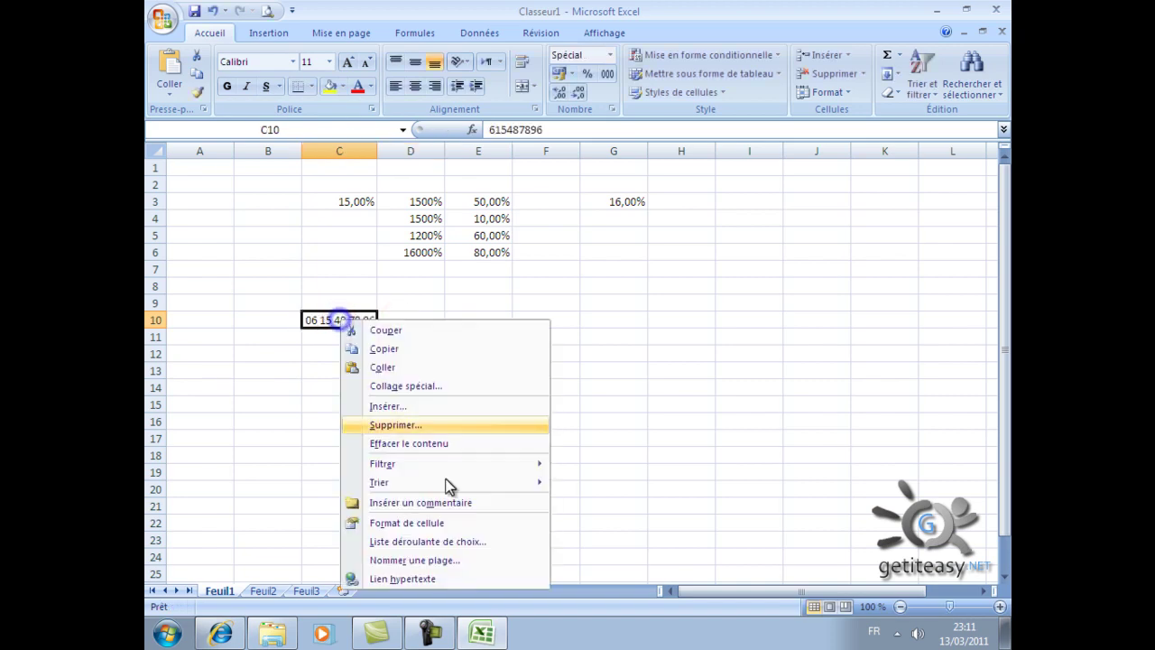
left_click(423, 520)
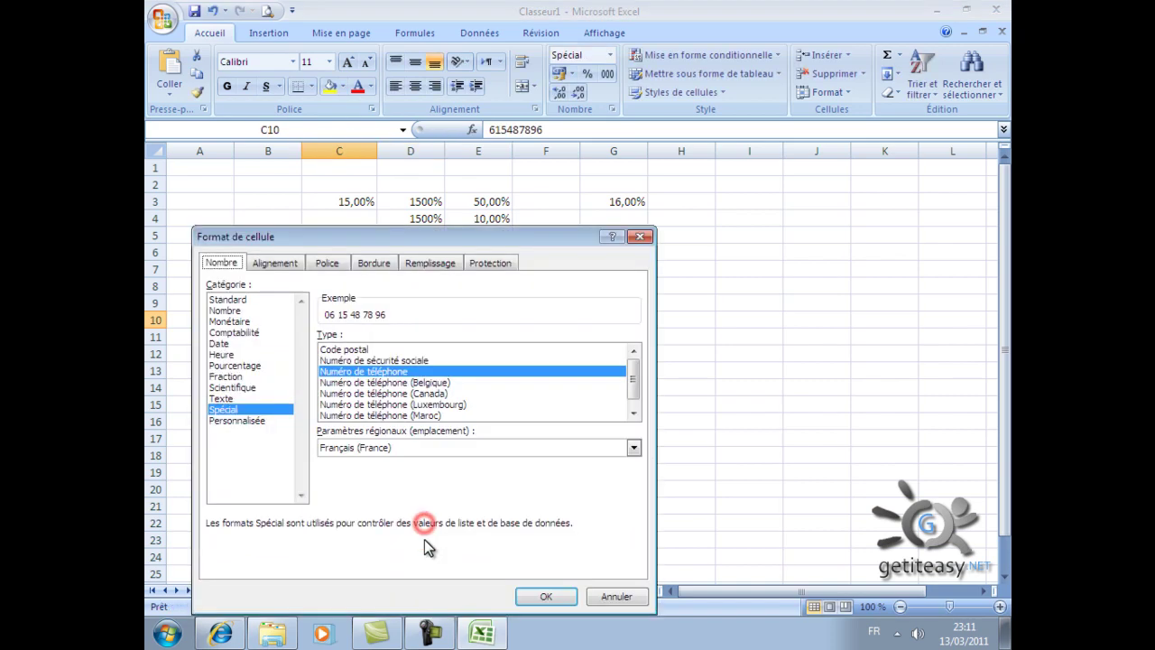
left_click(433, 394)
scroll(451, 395, "down", 1)
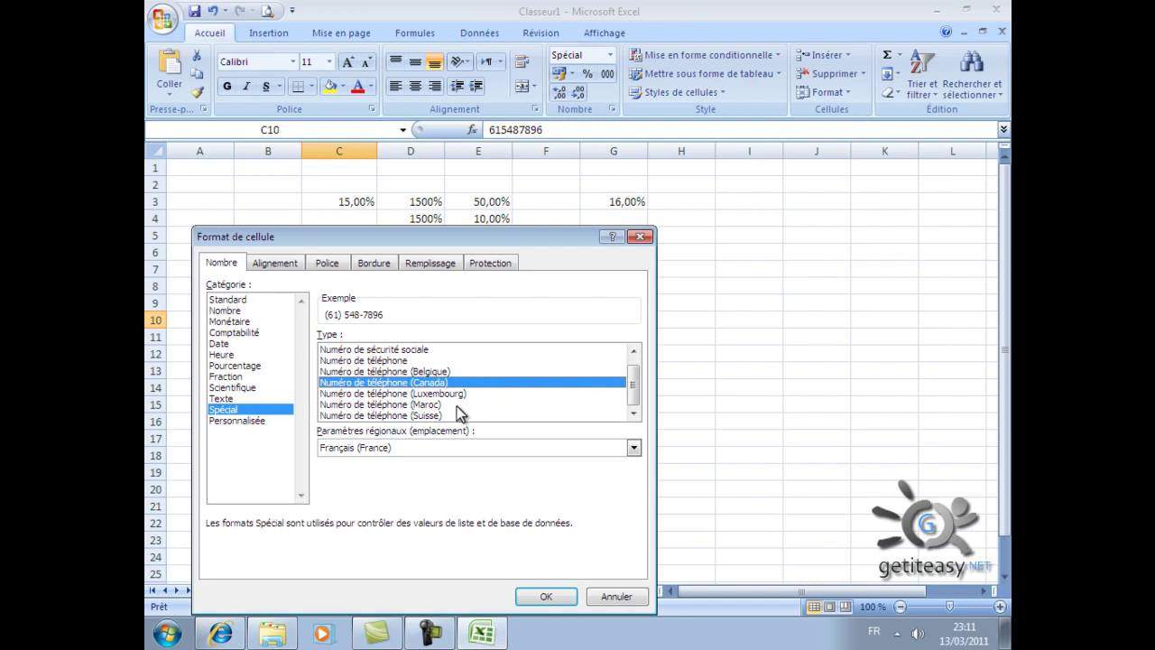
left_click(426, 405)
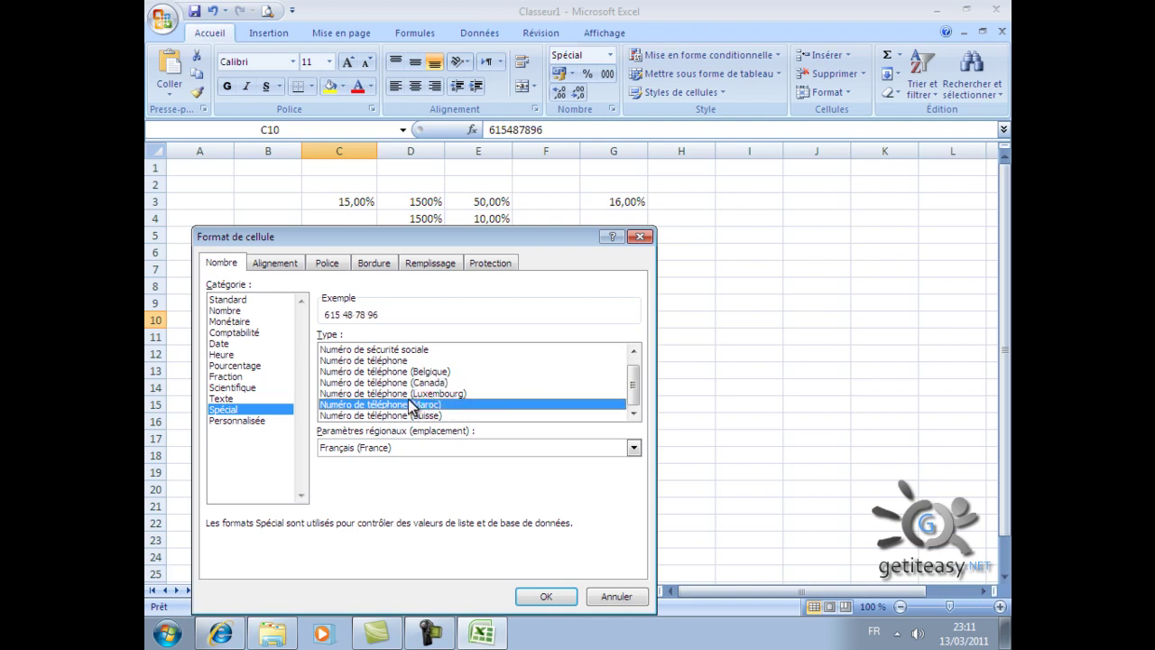
Step: Compare the Canada, Belgique and Maroc phone styles, then view the Texte category
left_click(417, 383)
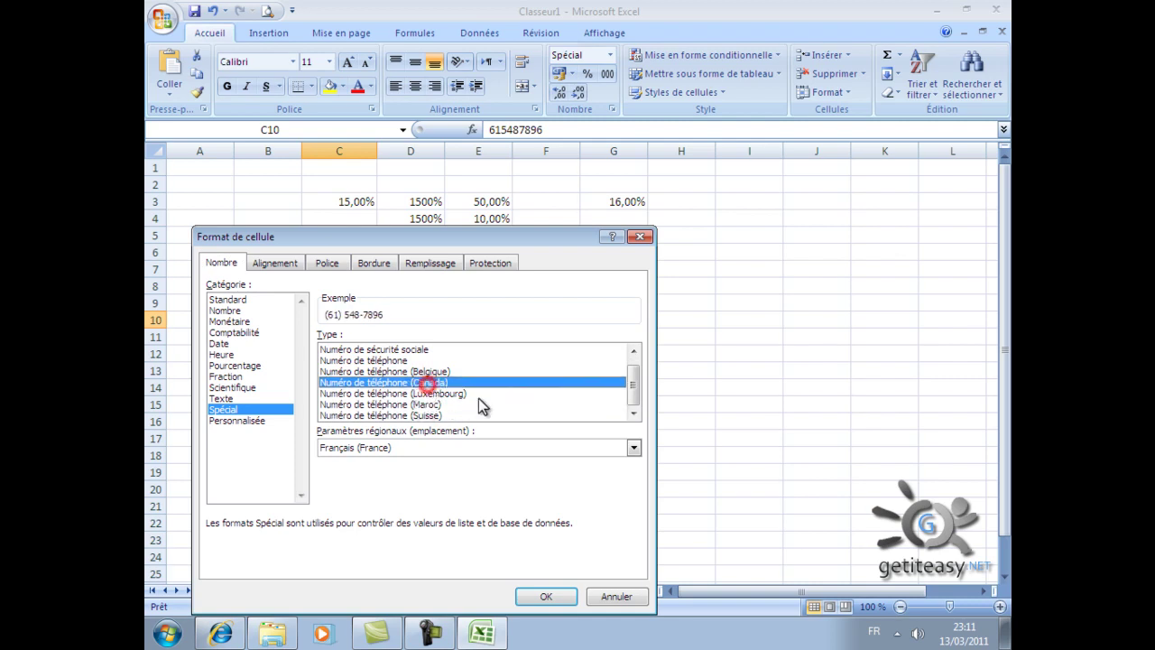
left_click(392, 405)
left_click(406, 372)
left_click(379, 404)
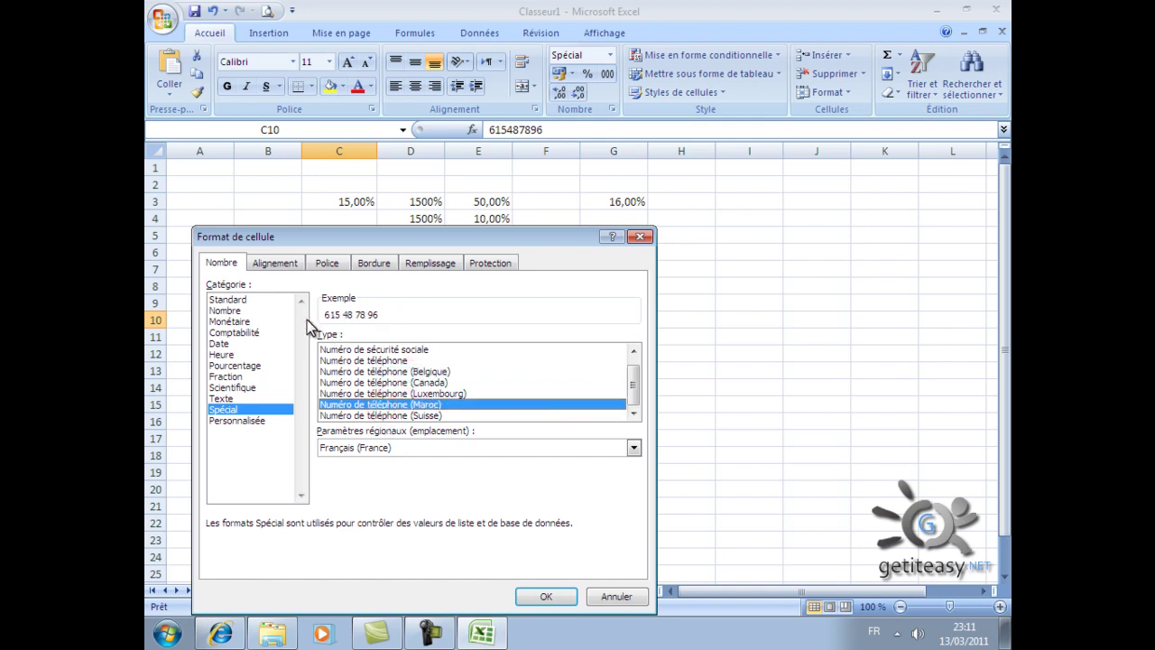
left_click(393, 395)
left_click(393, 384)
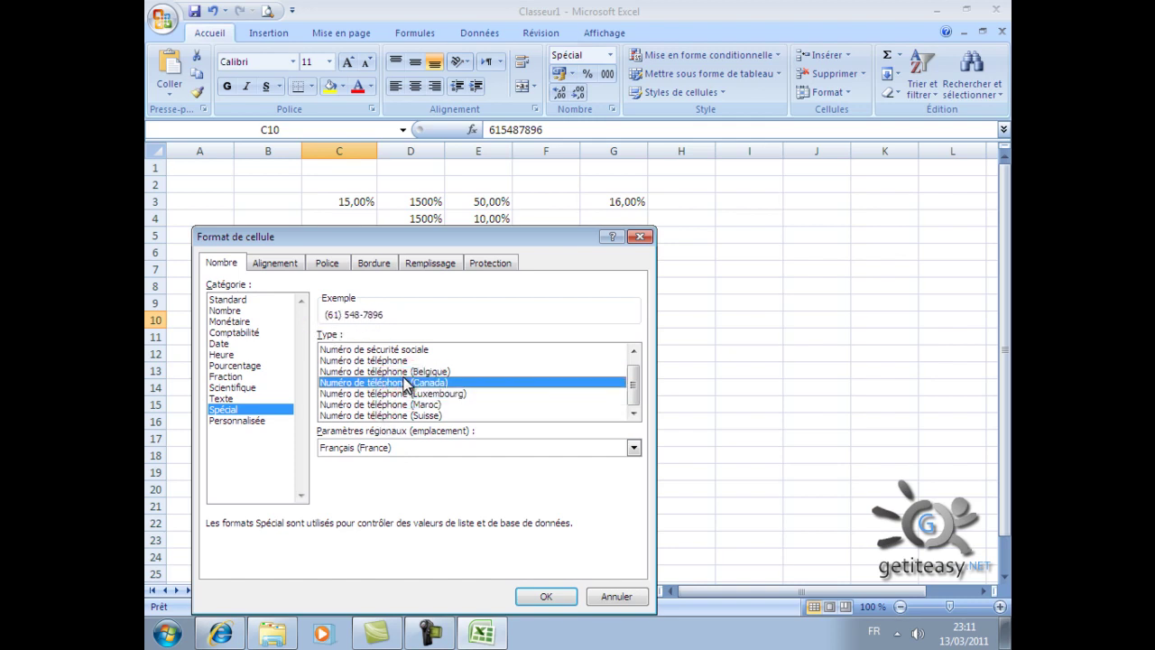
left_click(404, 371)
left_click(406, 404)
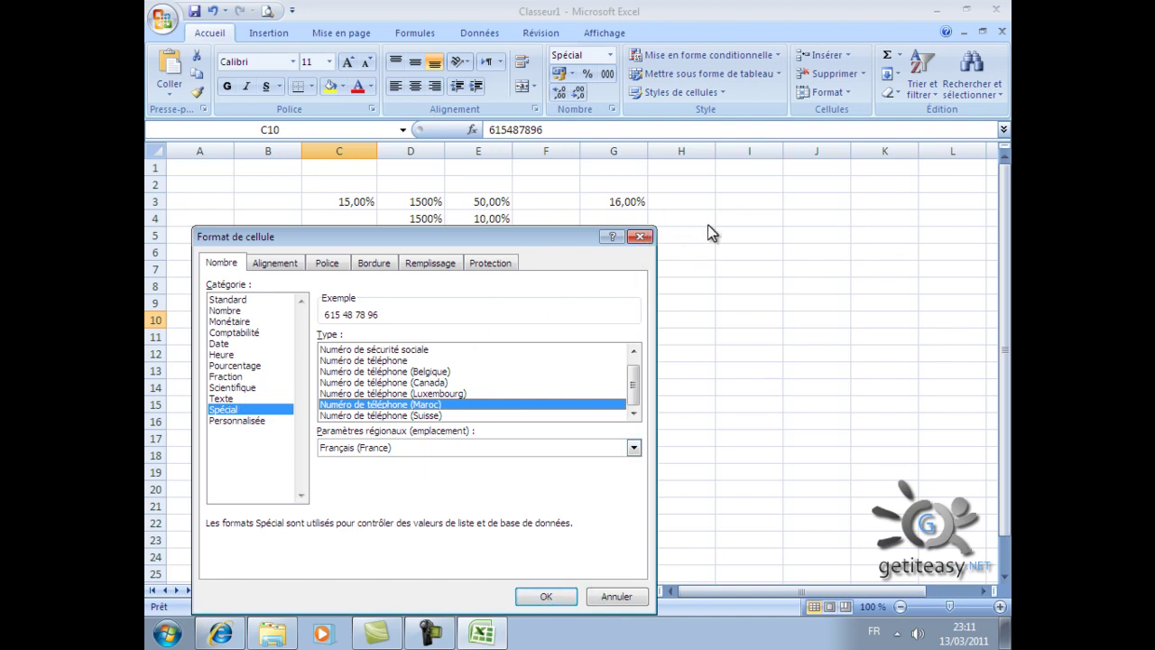
left_click(224, 398)
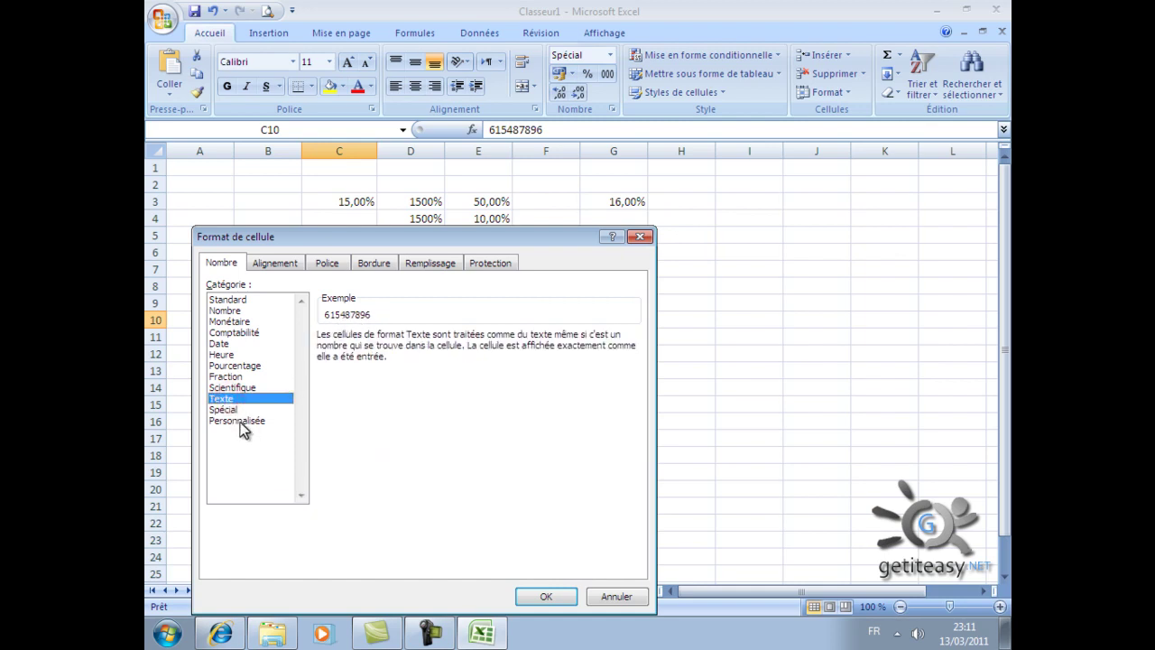
Step: Preview Fraction types: single-digit, three-digit, sixteenths, halves and tenths
left_click(226, 377)
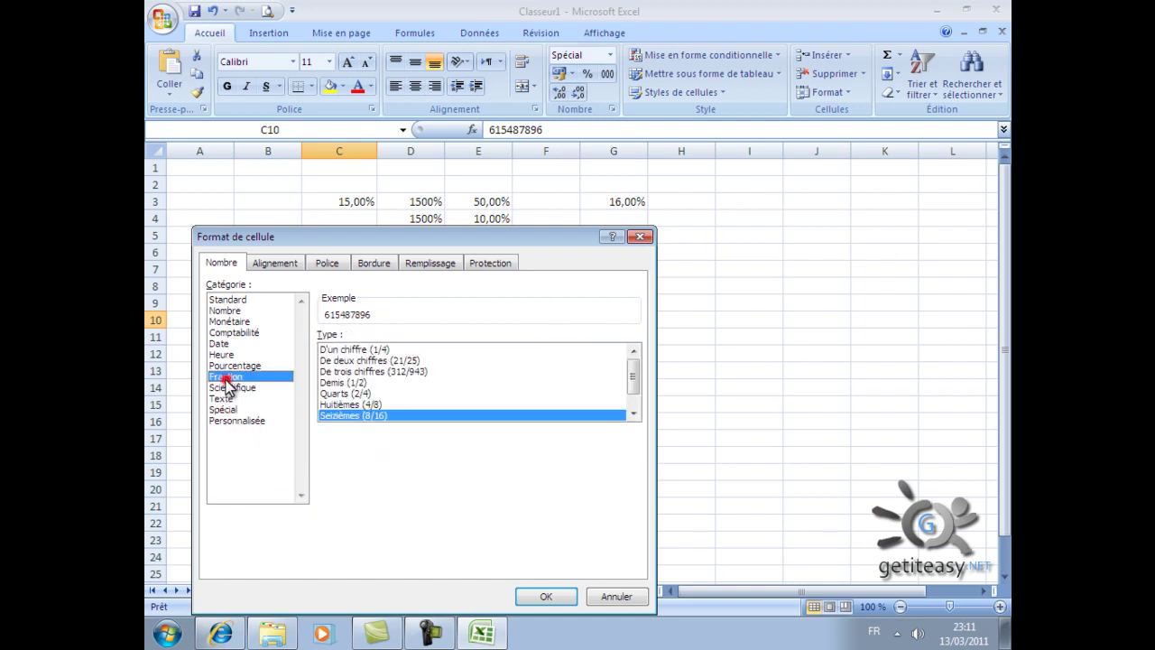
left_click(361, 351)
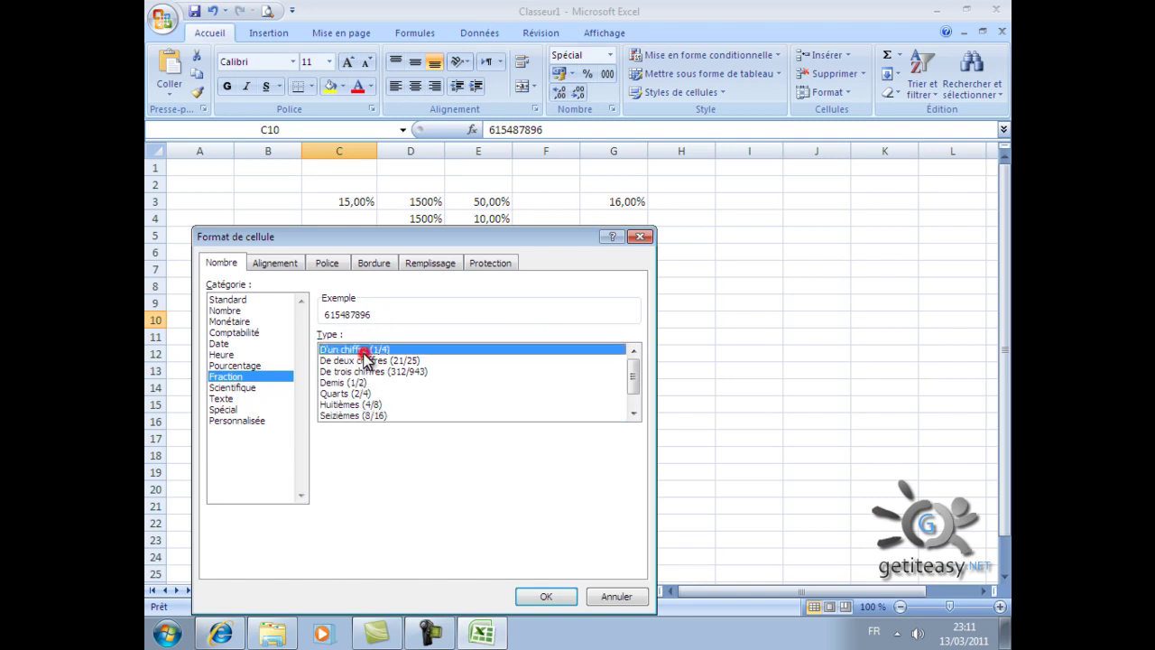
left_click(383, 372)
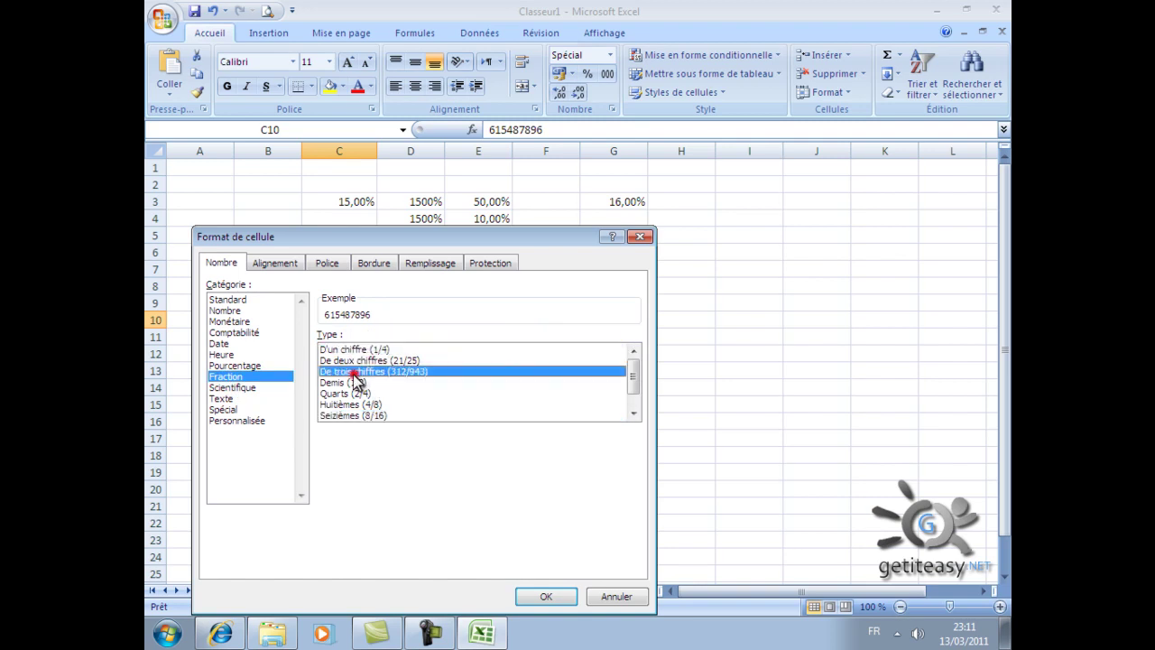
left_click(333, 415)
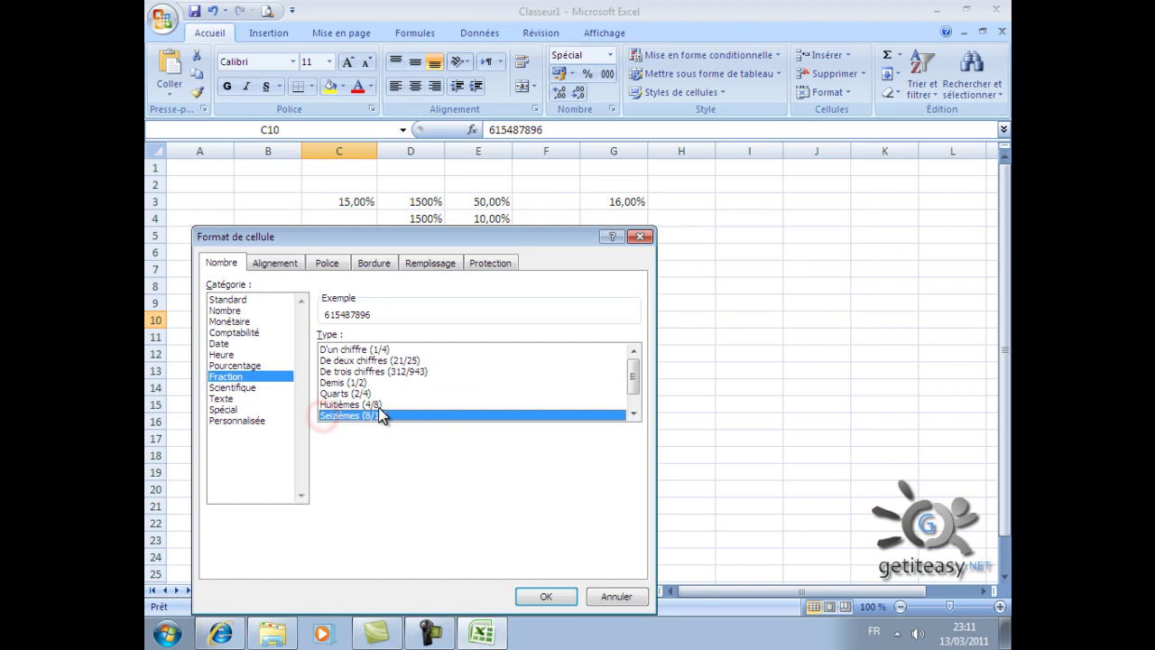
scroll(379, 412, "down", 1)
left_click(334, 360)
left_click(348, 405)
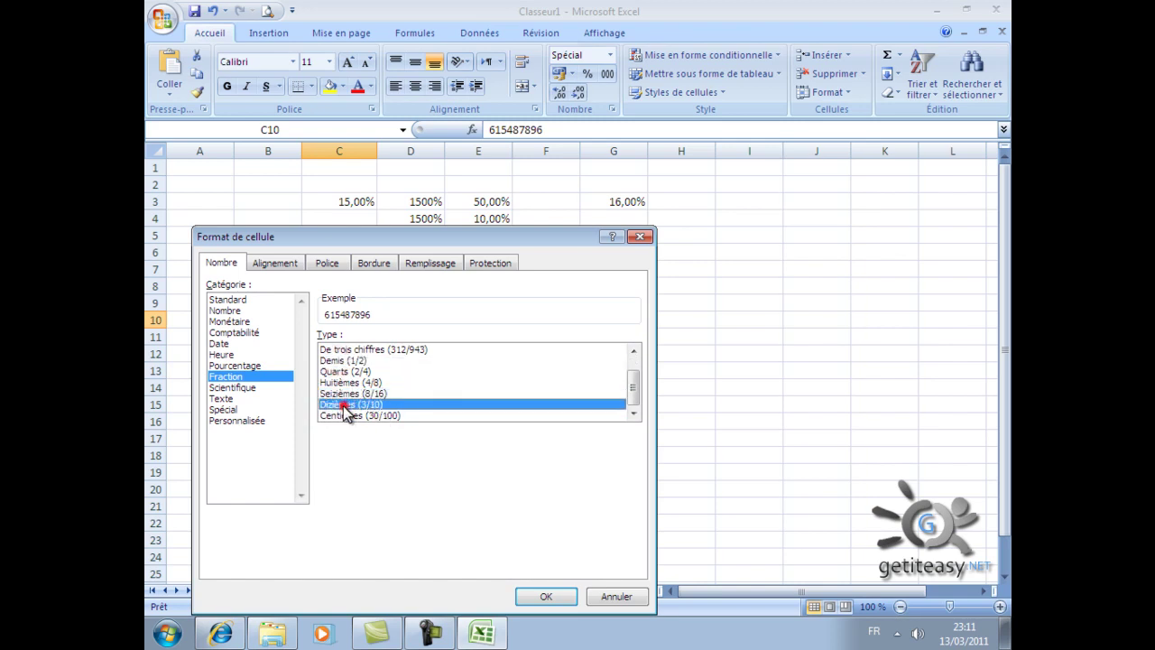
Step: Browse the Personnalisée formats, then cancel the dialog leaving C10 unchanged
left_click(245, 421)
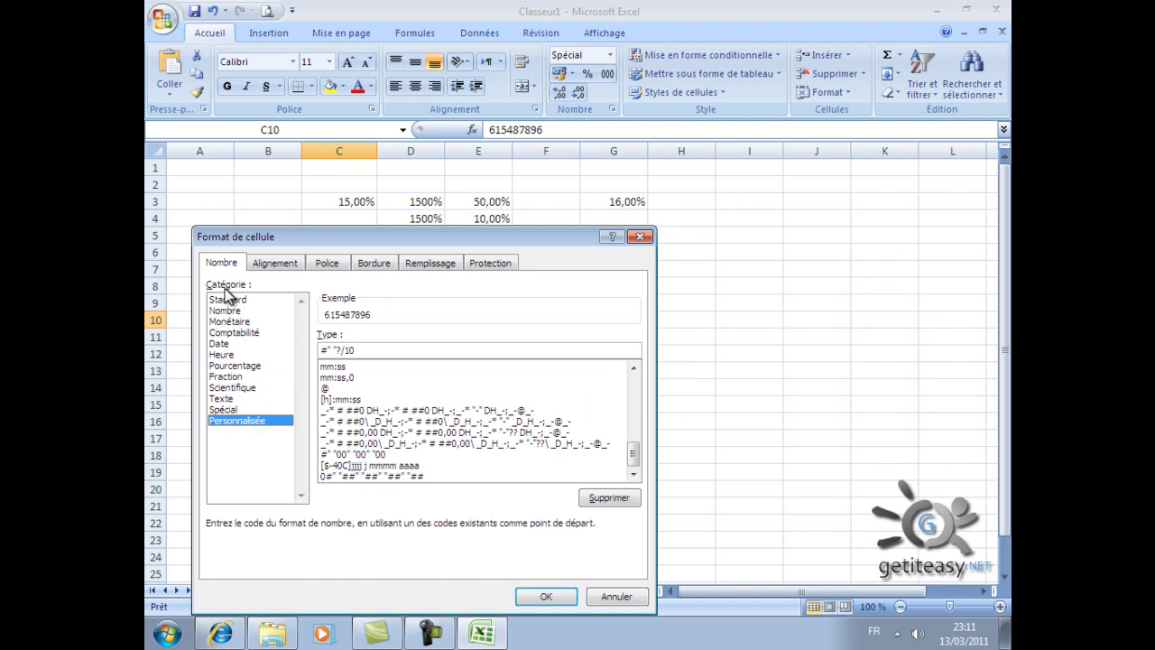
mouse_move(634, 451)
left_mouse_down()
mouse_move(636, 399)
mouse_move(636, 410)
left_mouse_up()
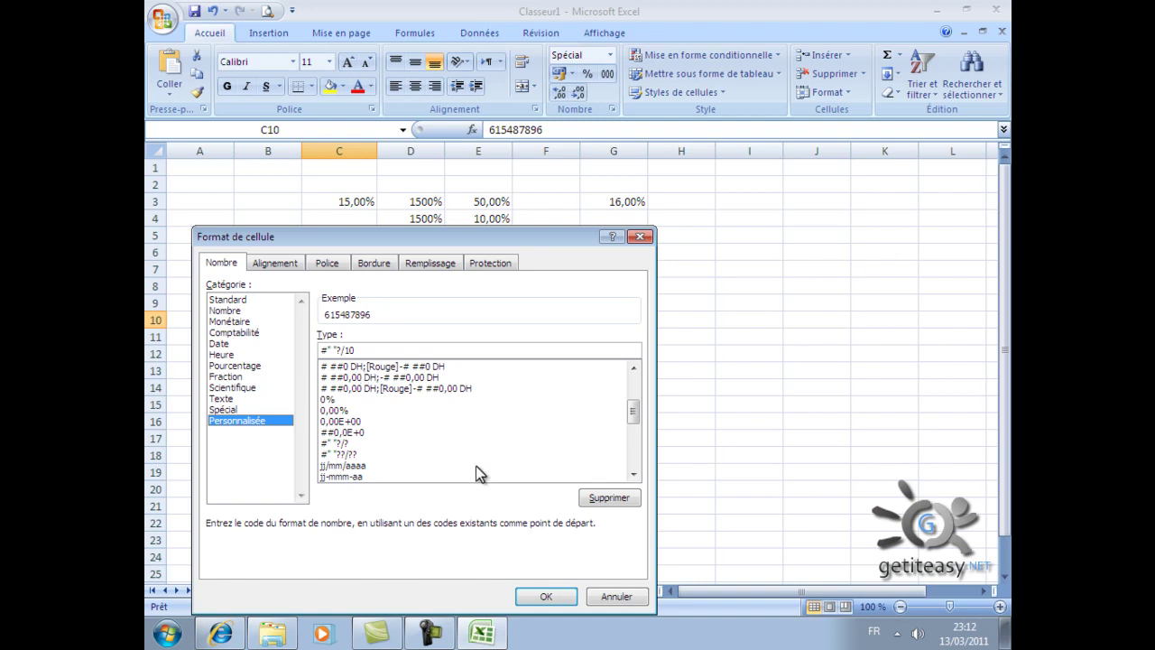
left_click(617, 599)
left_click(613, 404)
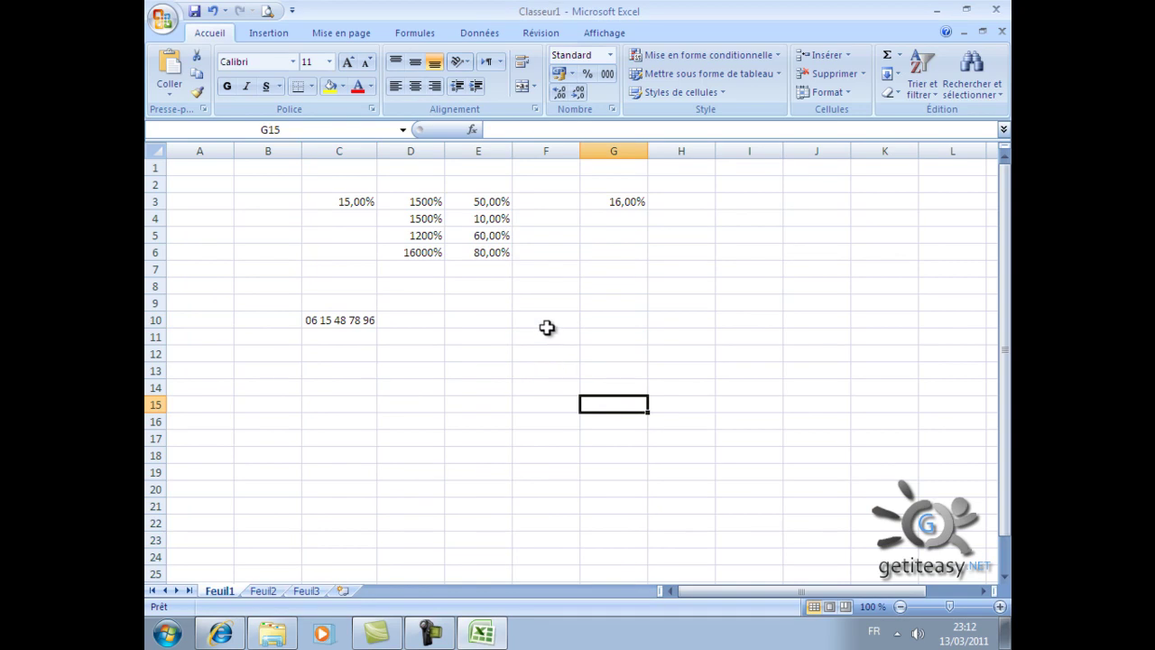
left_click(546, 319)
left_click(534, 284)
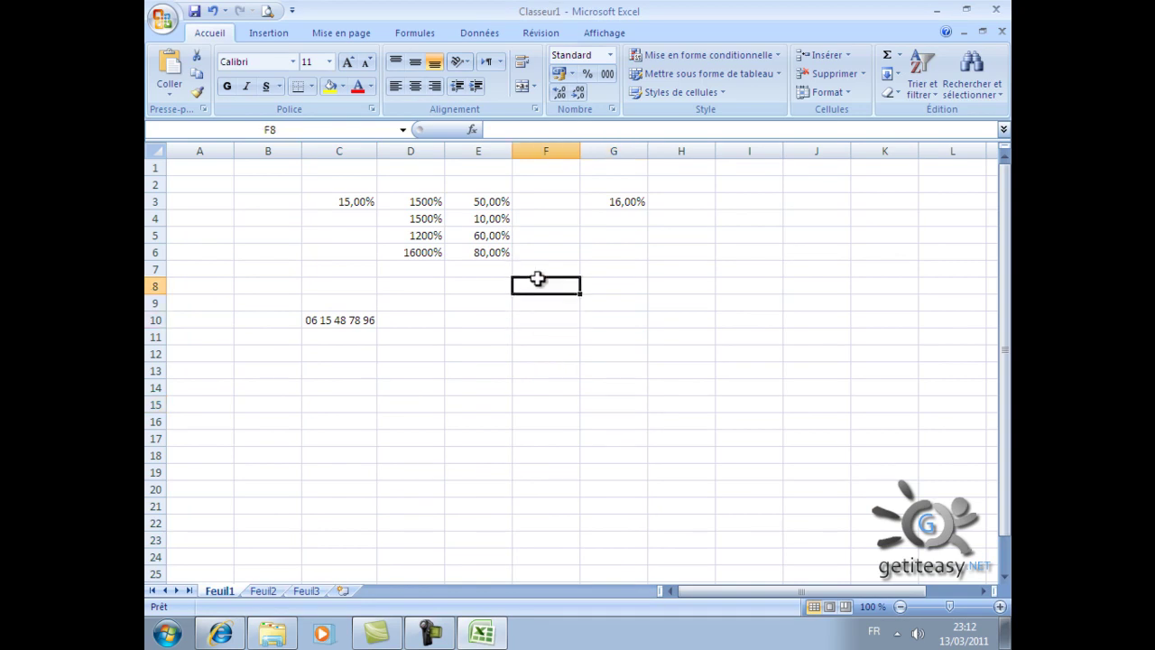